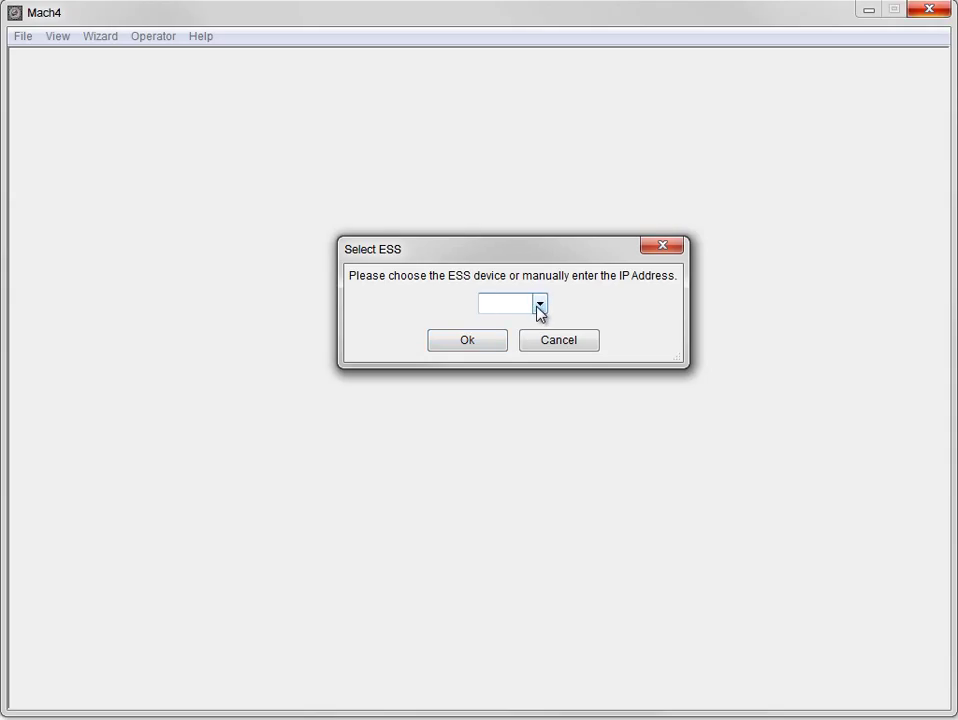
Step: Select the ESS device at 10.9.9.9 and choose Ethernet SmoothStepper as the motion control device
click(539, 306)
click(512, 322)
click(472, 341)
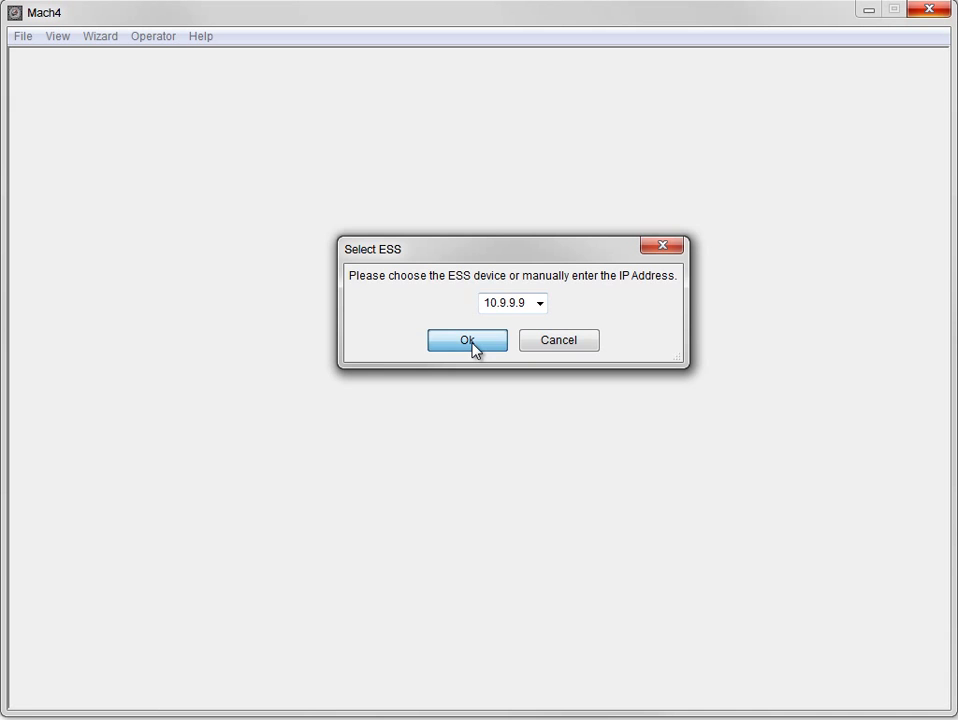
click(369, 263)
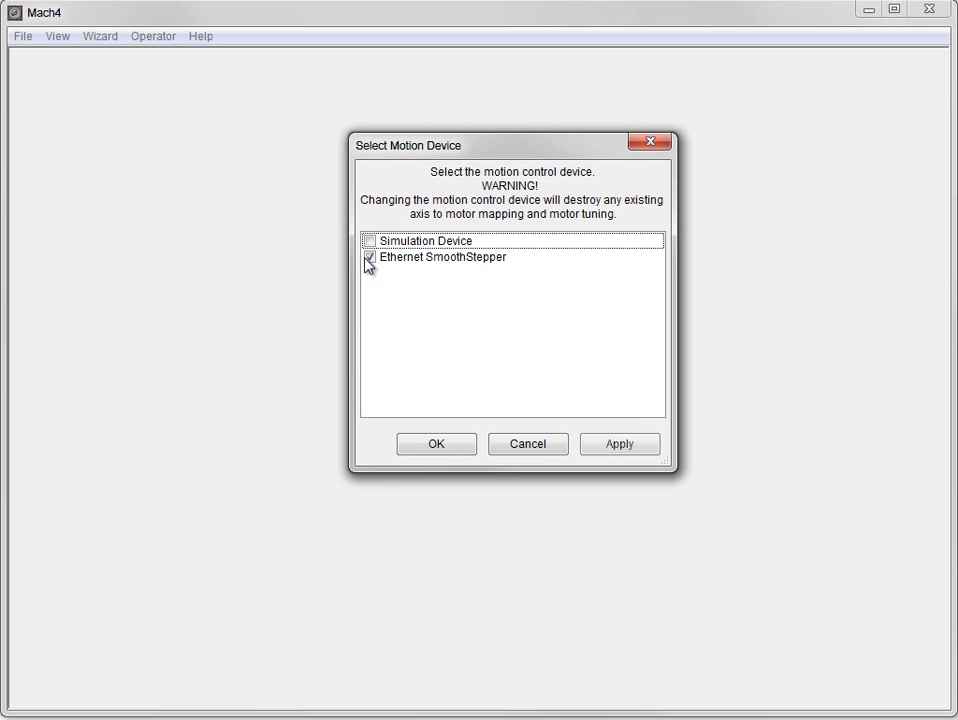
click(440, 444)
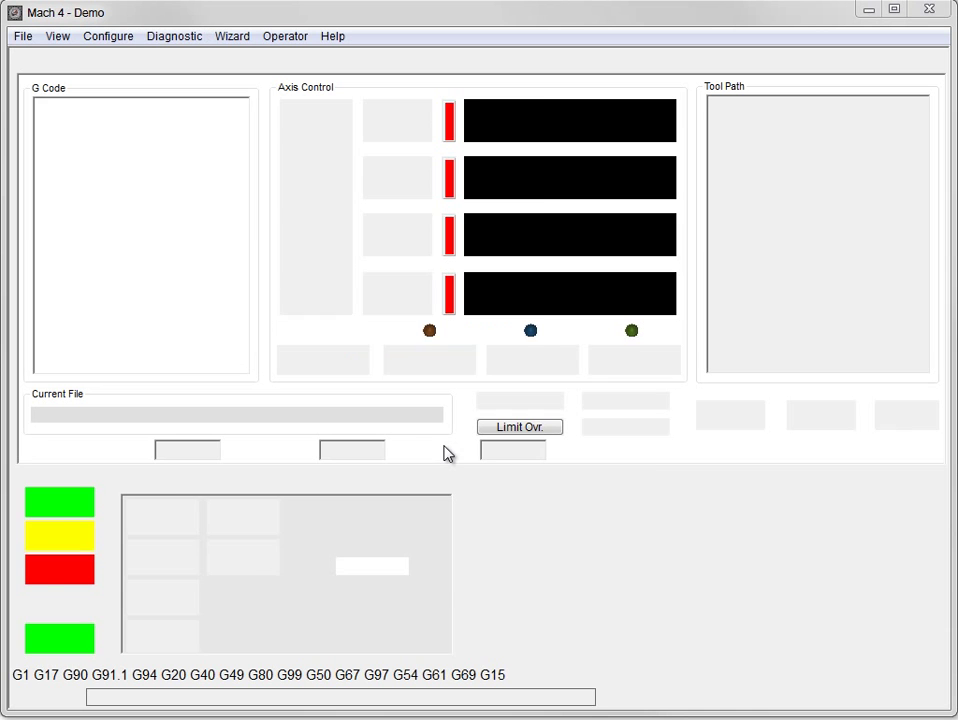
Step: Enable the ESS - Warp9 Tech Design plugin in the plugin configuration
click(110, 37)
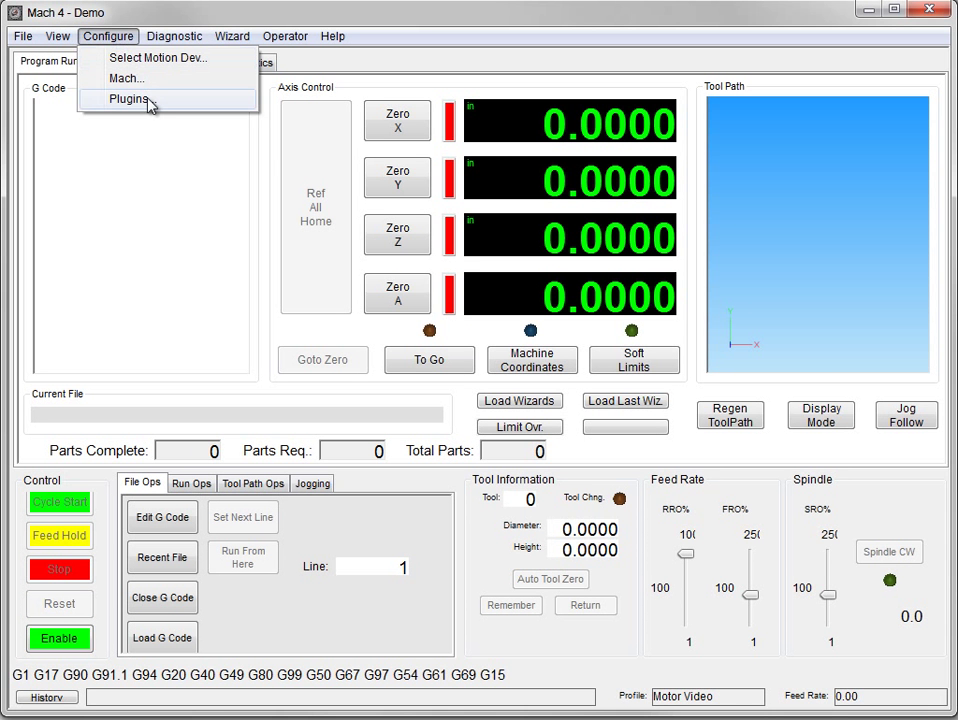
click(149, 104)
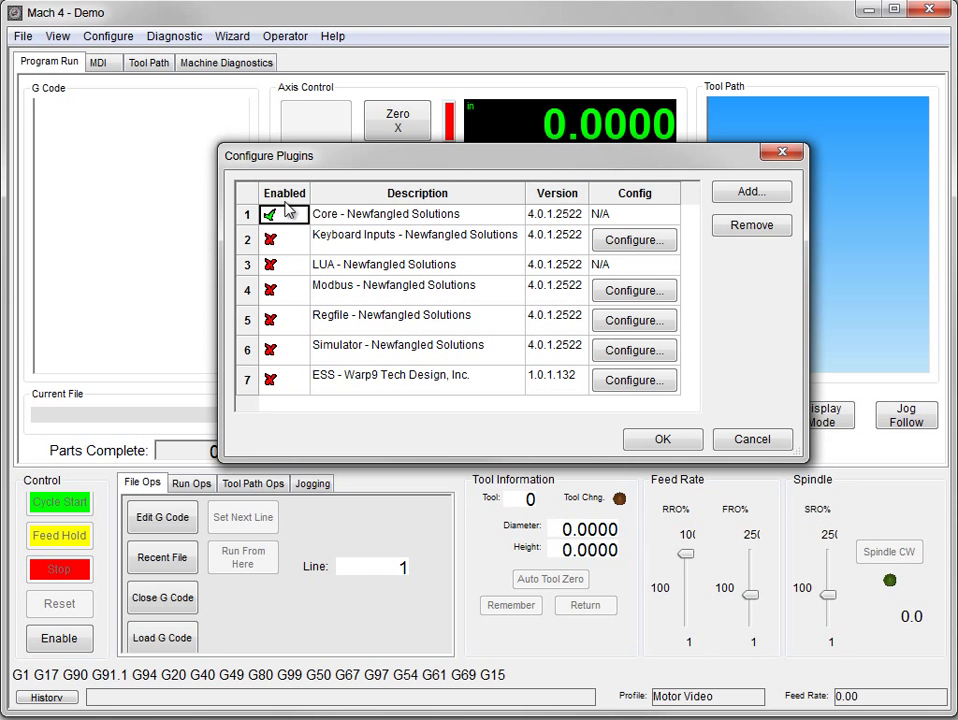
click(271, 382)
click(271, 382)
Step: Set the buffer pre-fill level to 100 in the ESS plugin's general configuration
click(638, 384)
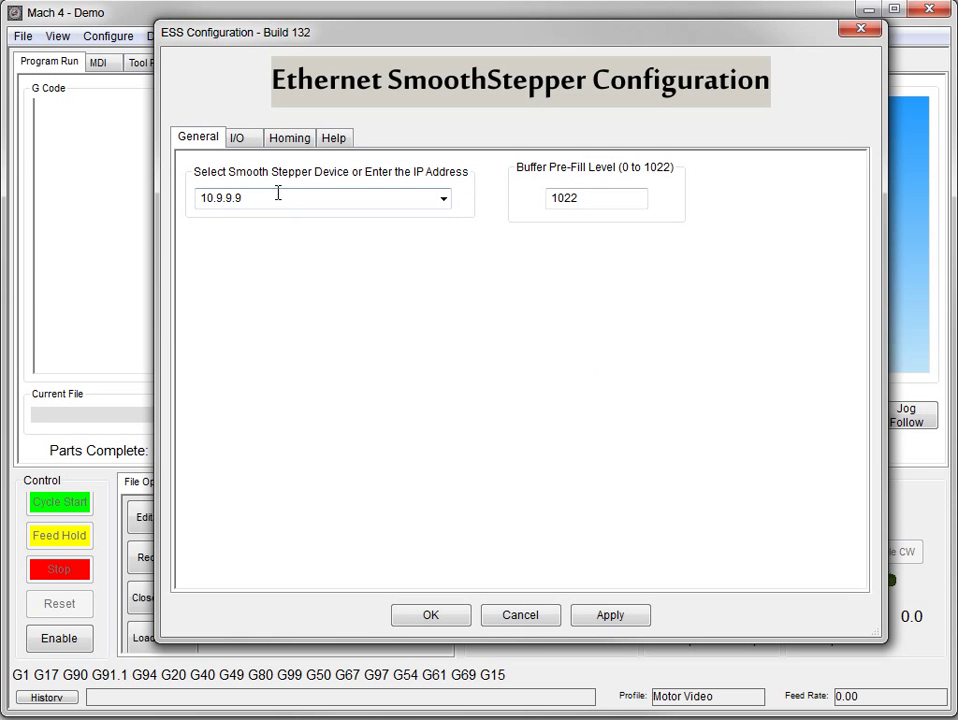
drag(596, 198, 520, 197)
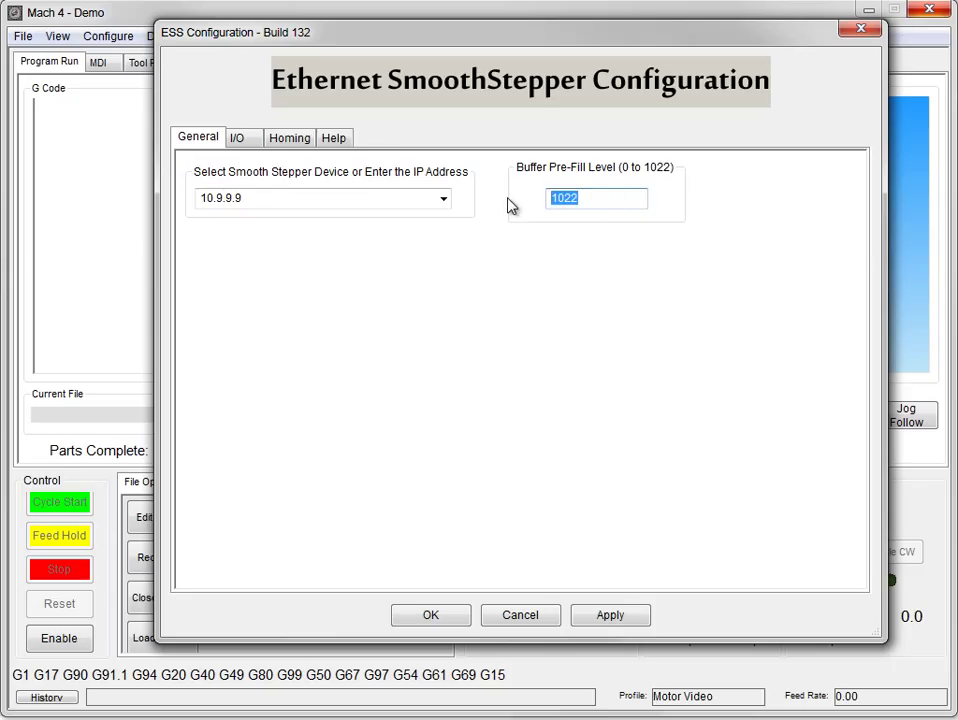
text(100)
Step: Enable Port1-Pin10 as an active-low input with the standard name E-Stop and the custom name EStop
click(242, 143)
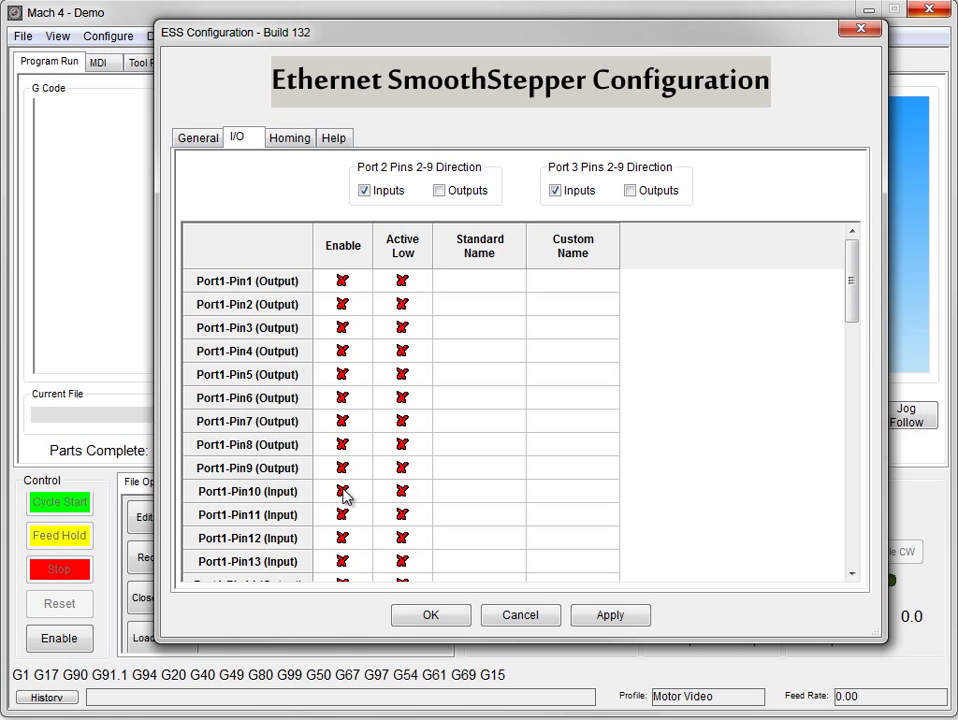
click(343, 492)
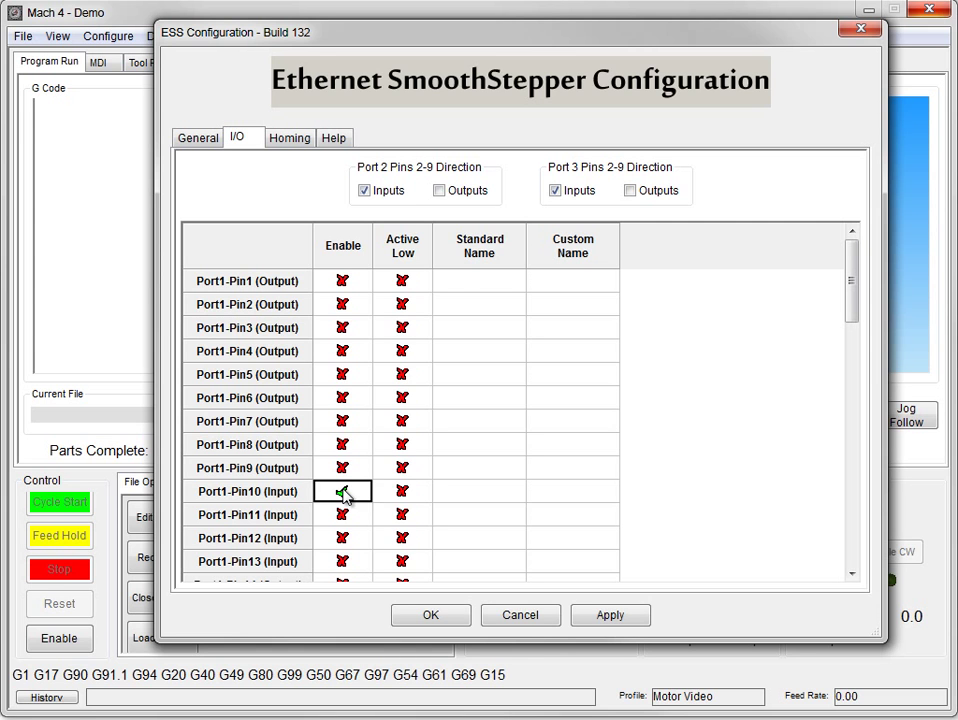
click(401, 493)
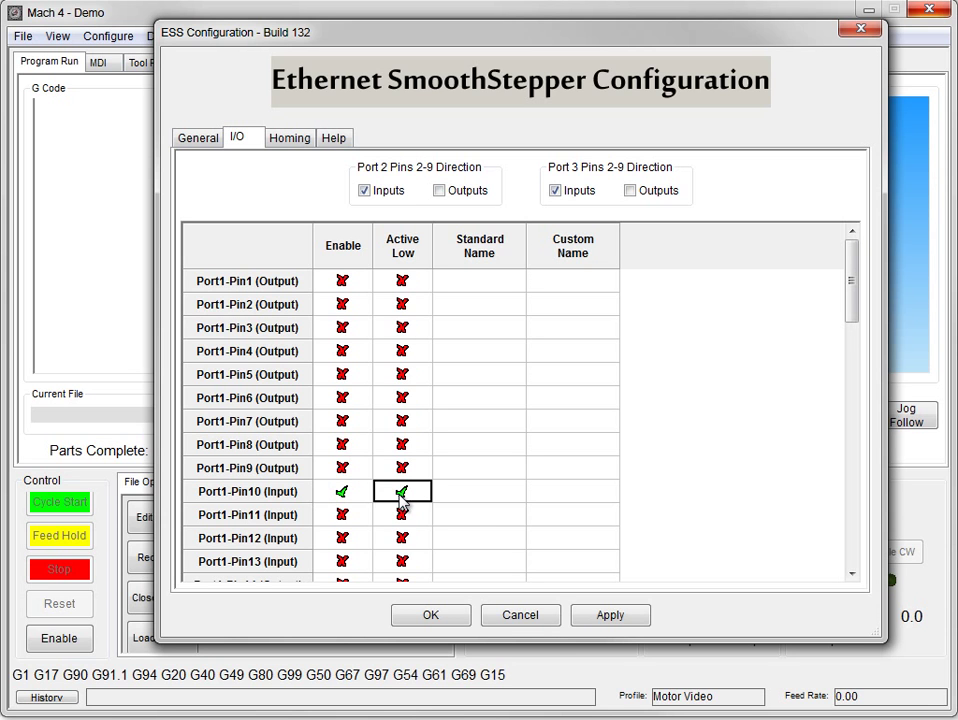
click(478, 491)
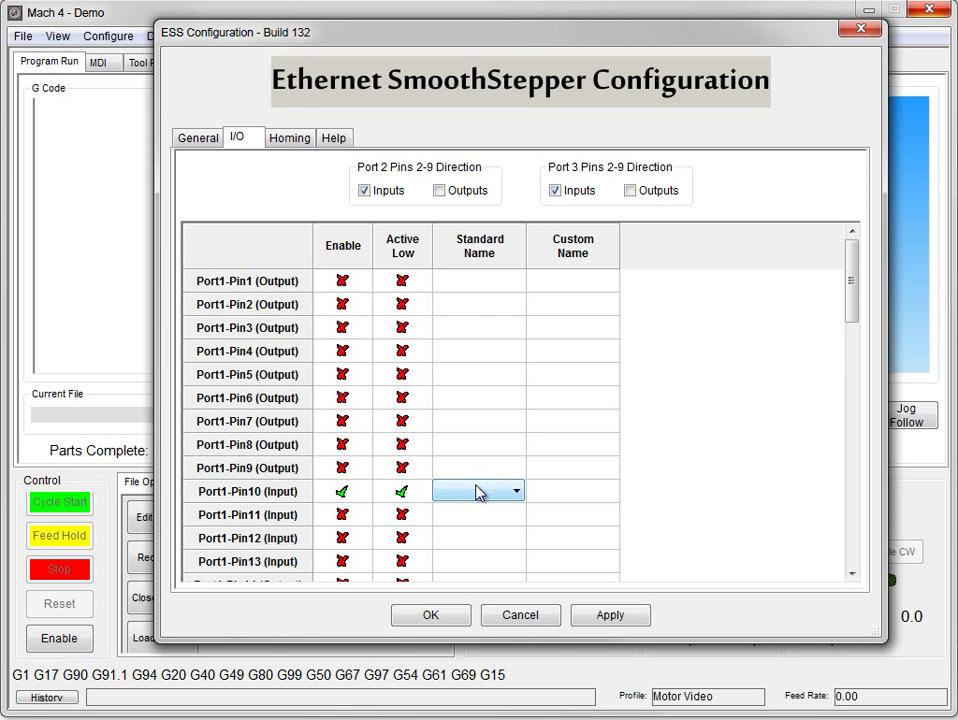
click(515, 491)
click(487, 432)
click(575, 494)
text(EStop)
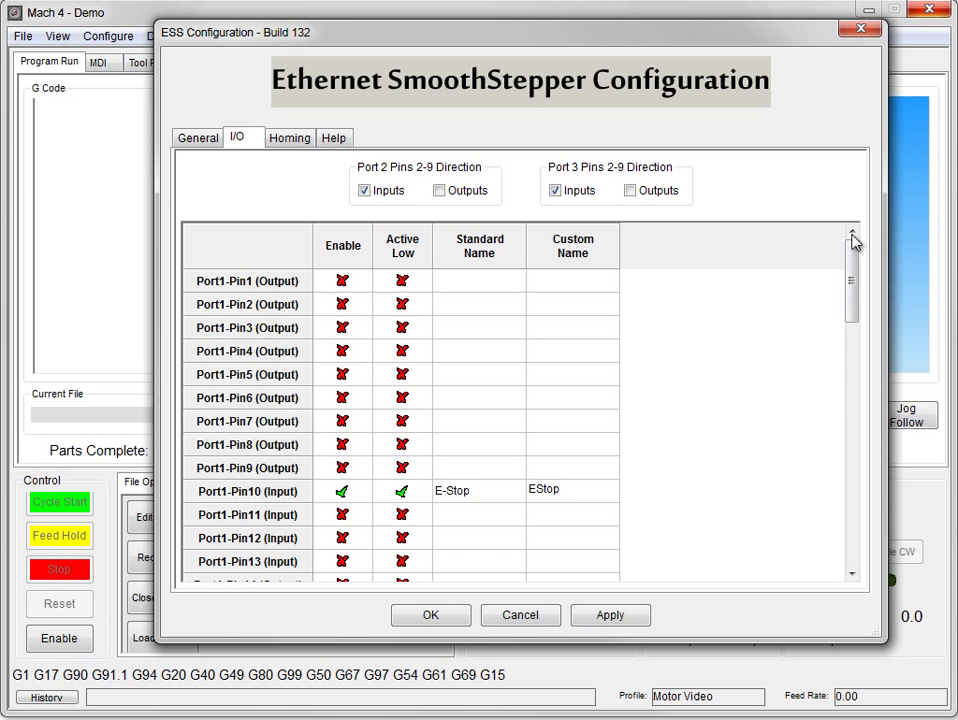
Step: Change the direction of Port 2 pins 2-9 to outputs and accept the deletion of existing assignments
drag(848, 304, 851, 382)
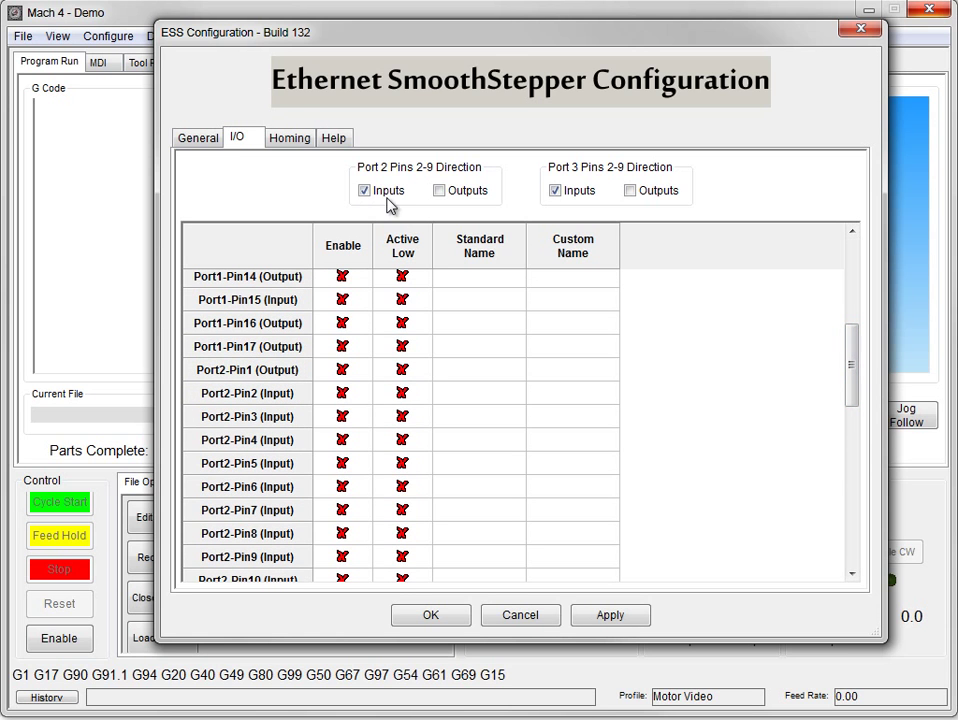
click(440, 191)
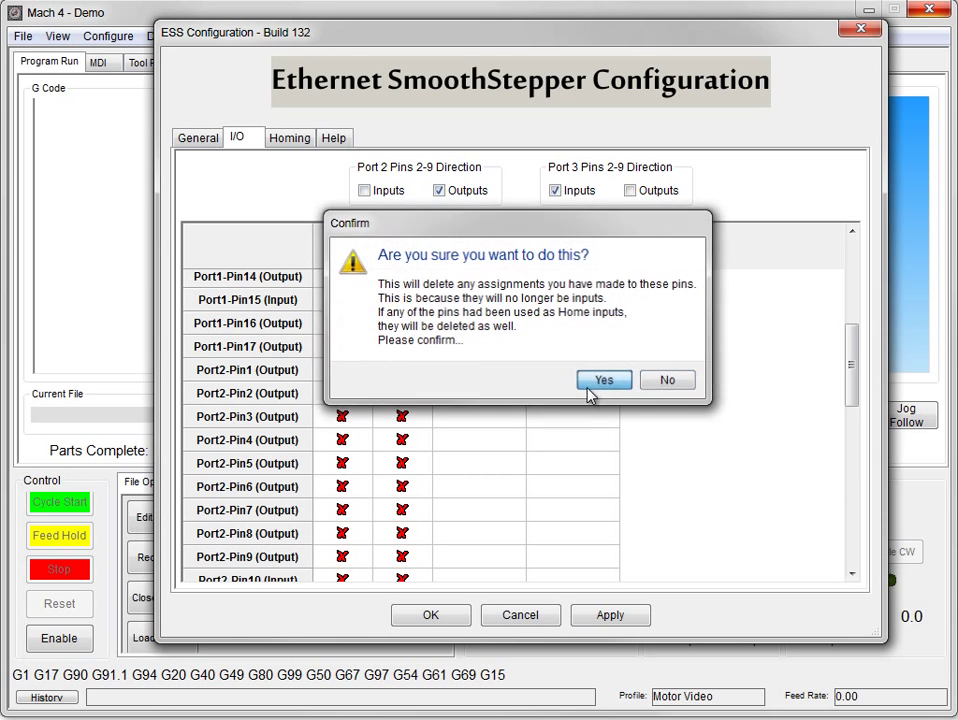
click(592, 386)
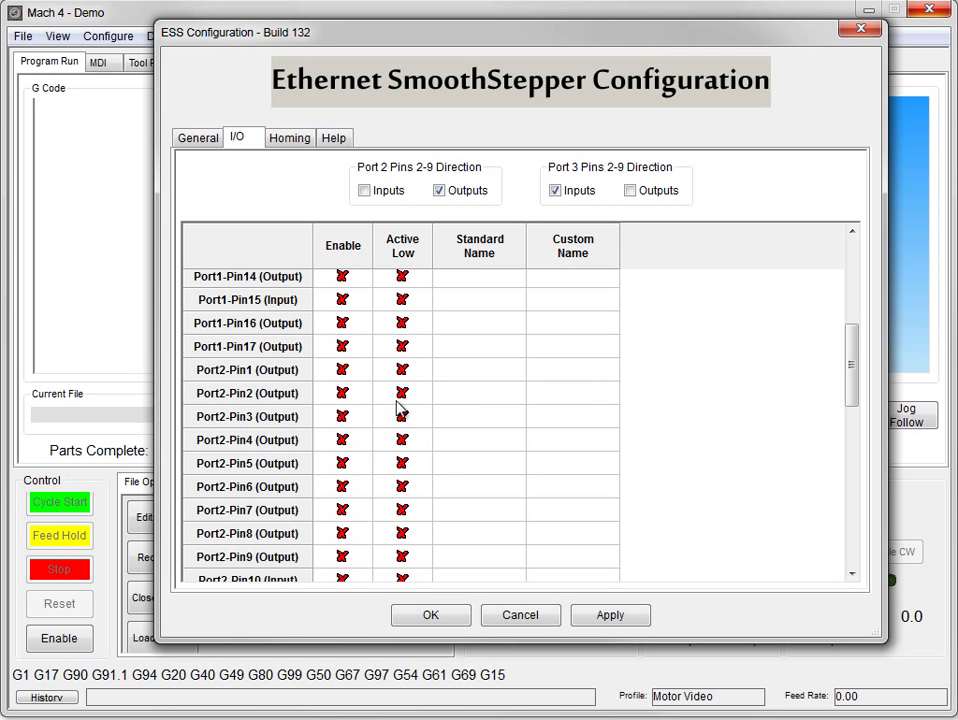
Step: Enable Port2-Pin2 and Port2-Pin3 and assign them the standard names Motor 0 Step and Motor 0 Dir
click(346, 395)
click(347, 419)
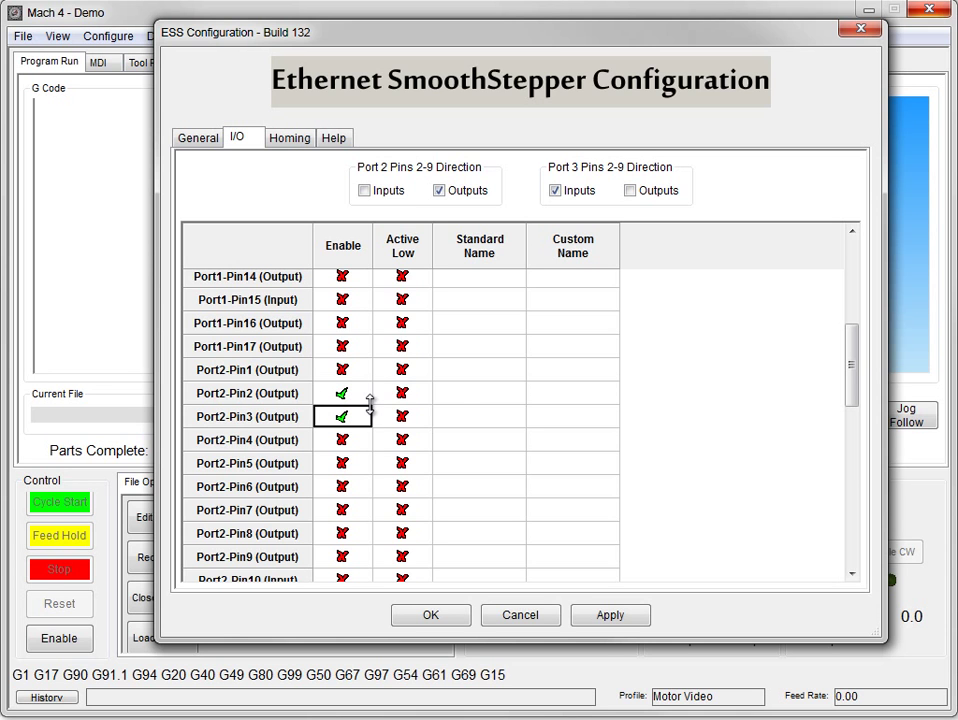
click(451, 402)
click(451, 402)
click(517, 394)
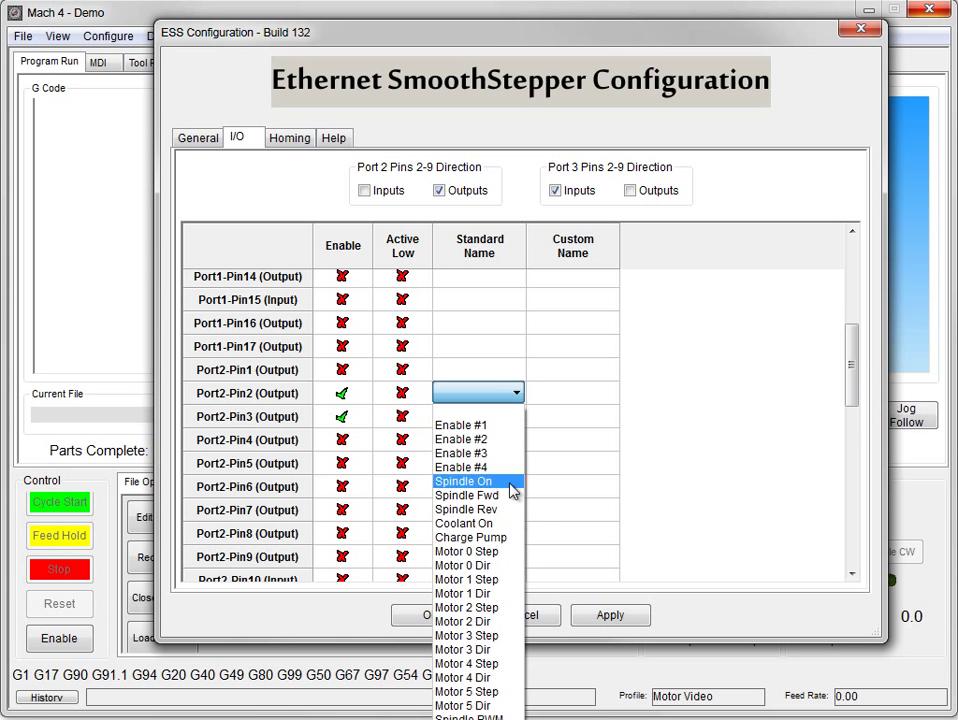
click(517, 552)
click(482, 418)
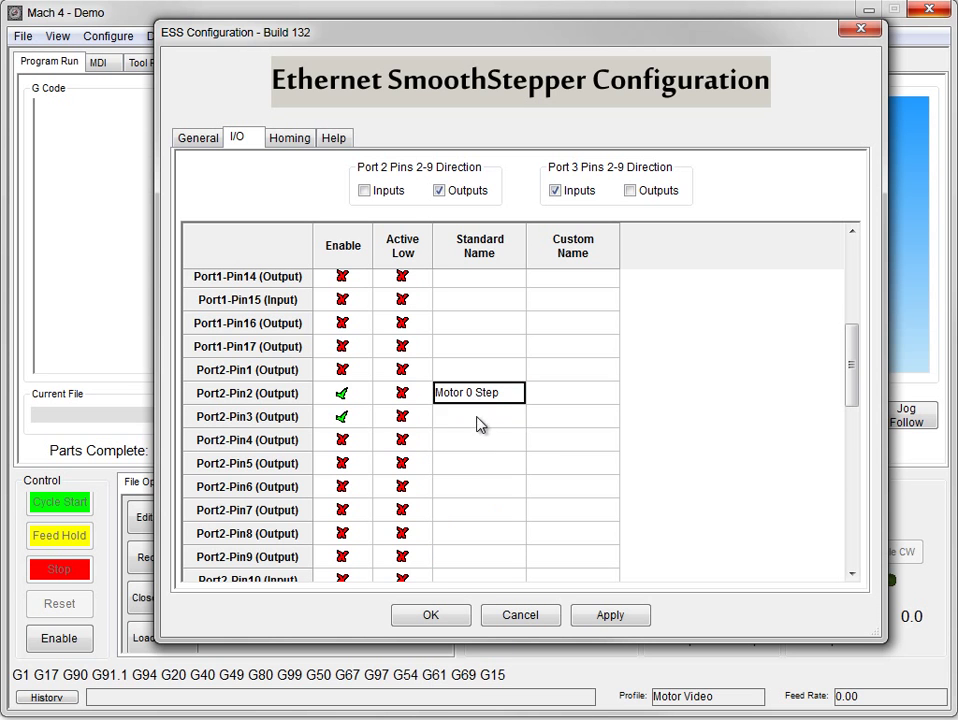
click(496, 417)
click(517, 416)
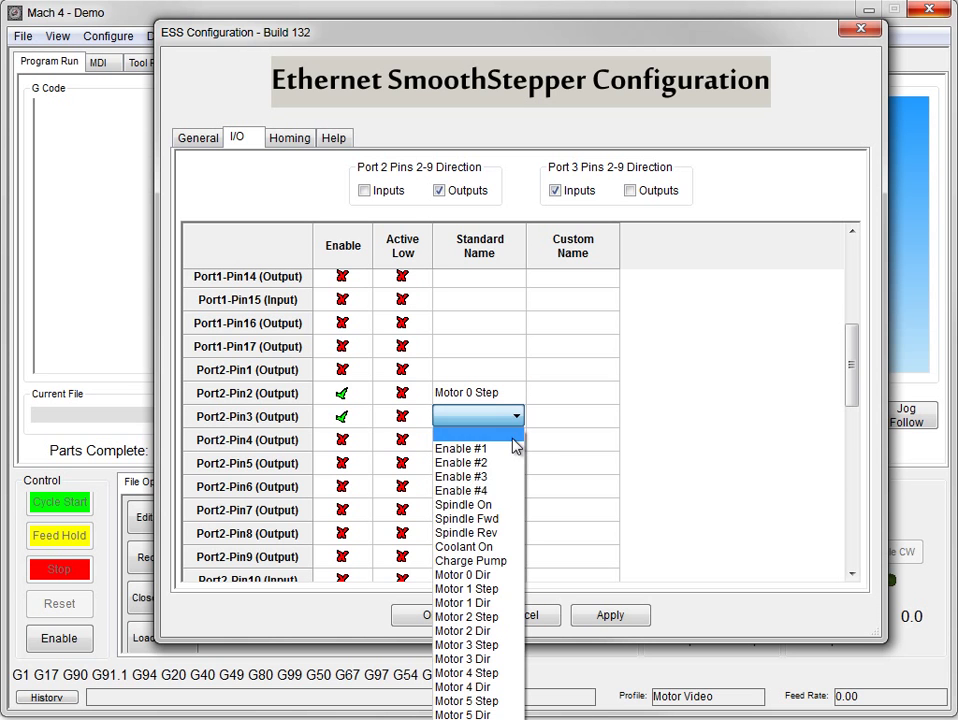
click(515, 574)
Step: Give Port2-Pin2 and Port2-Pin3 the custom names X Step and X Dir, and save the ESS and plugin configuration
click(573, 398)
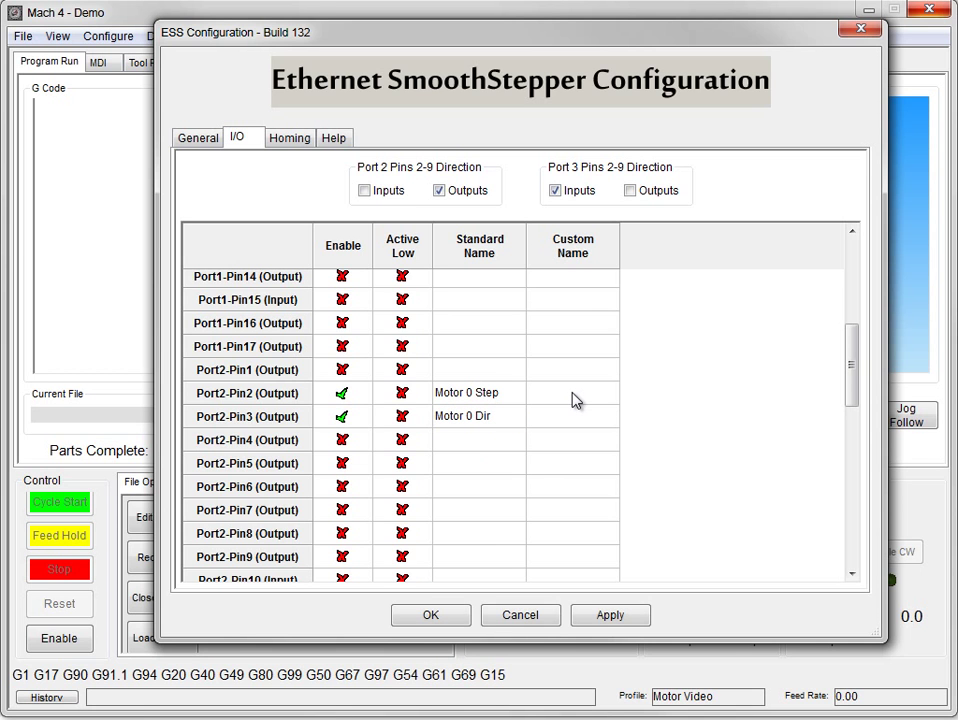
text(X Step)
click(557, 426)
click(576, 622)
click(609, 617)
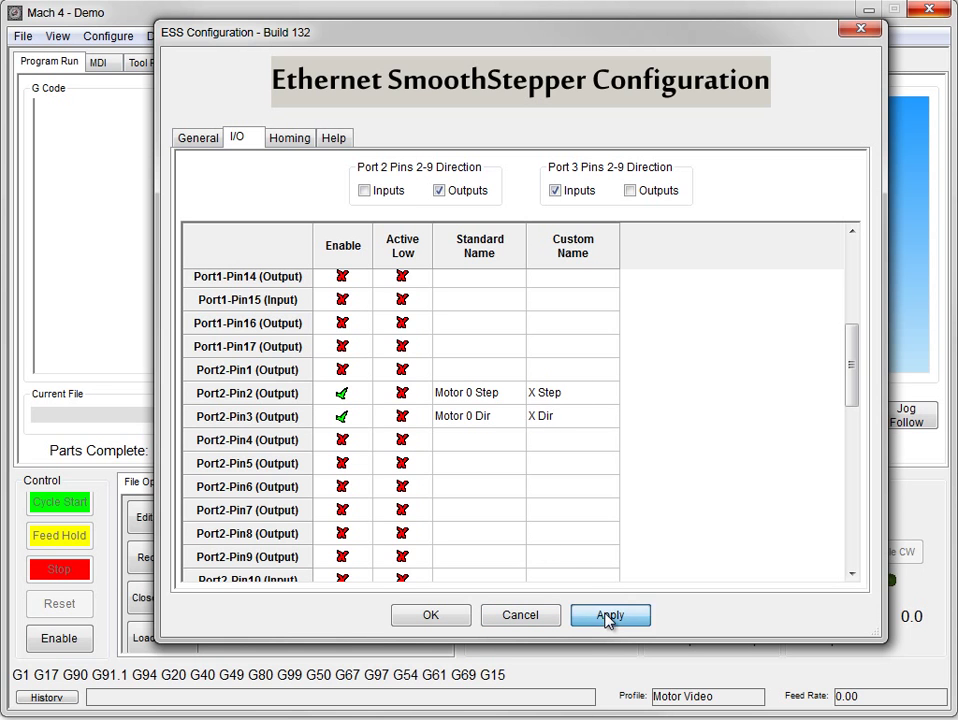
click(430, 612)
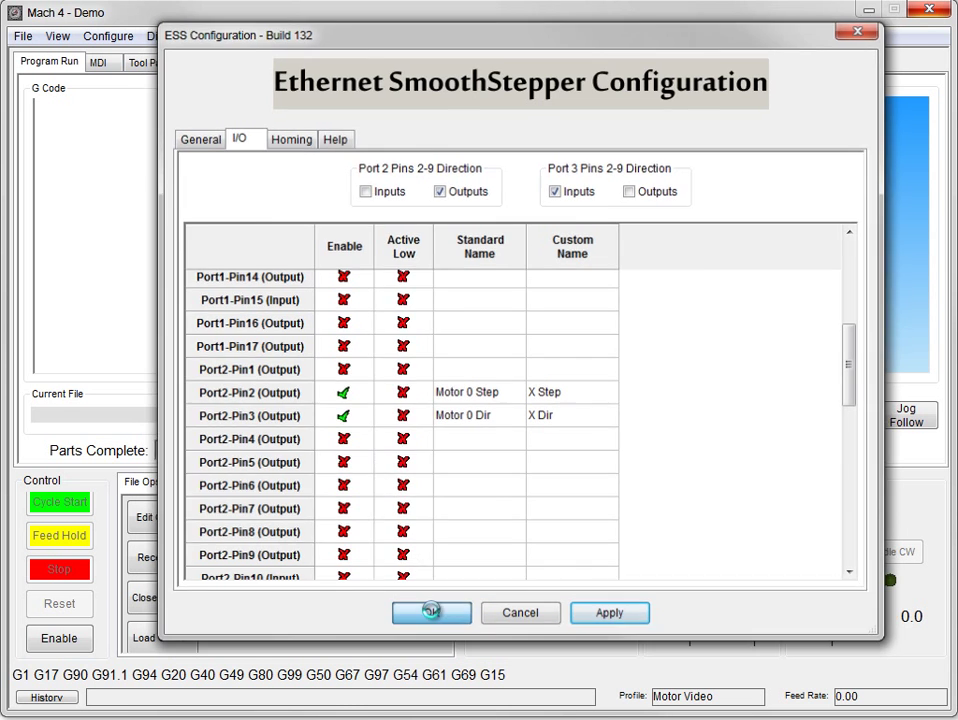
click(664, 438)
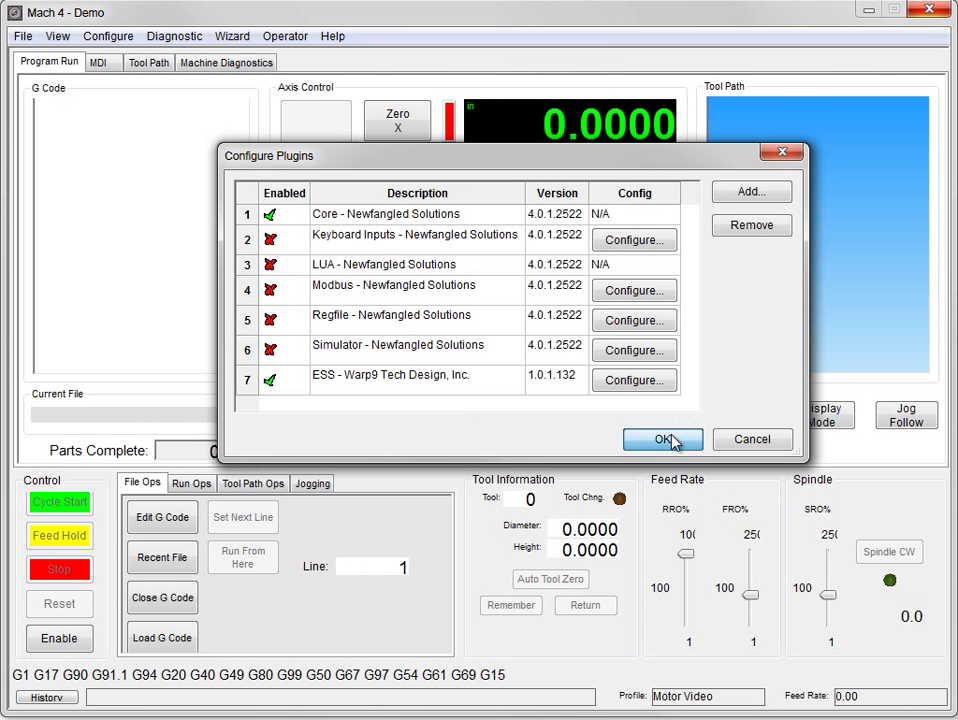
Step: Map Motor0 as the master of the X (0) axis in the Mach configuration and enable that axis
click(118, 38)
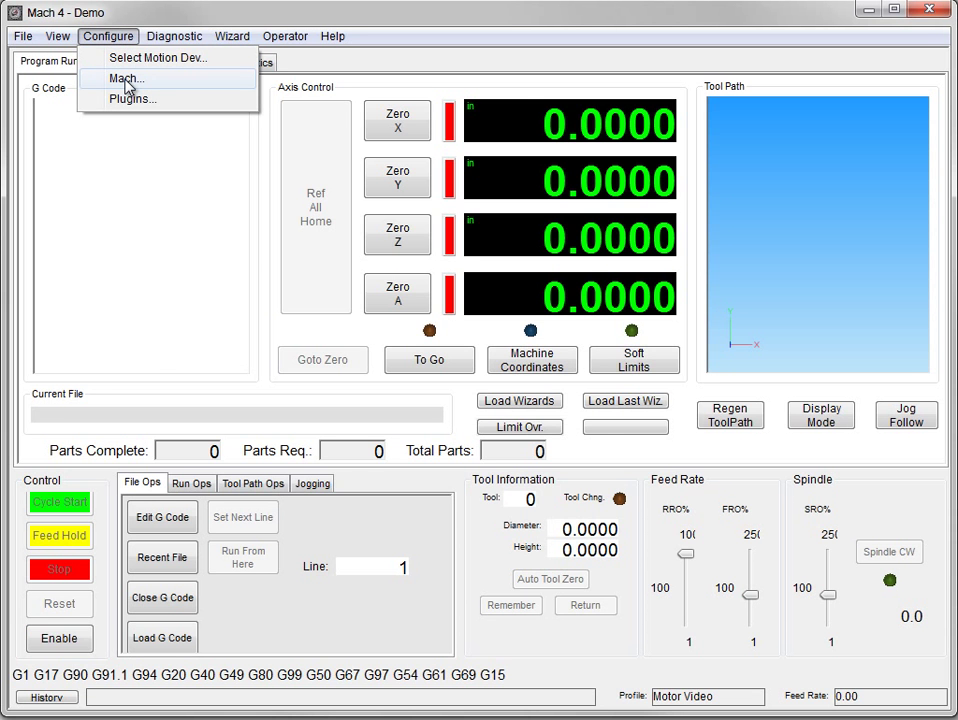
click(125, 80)
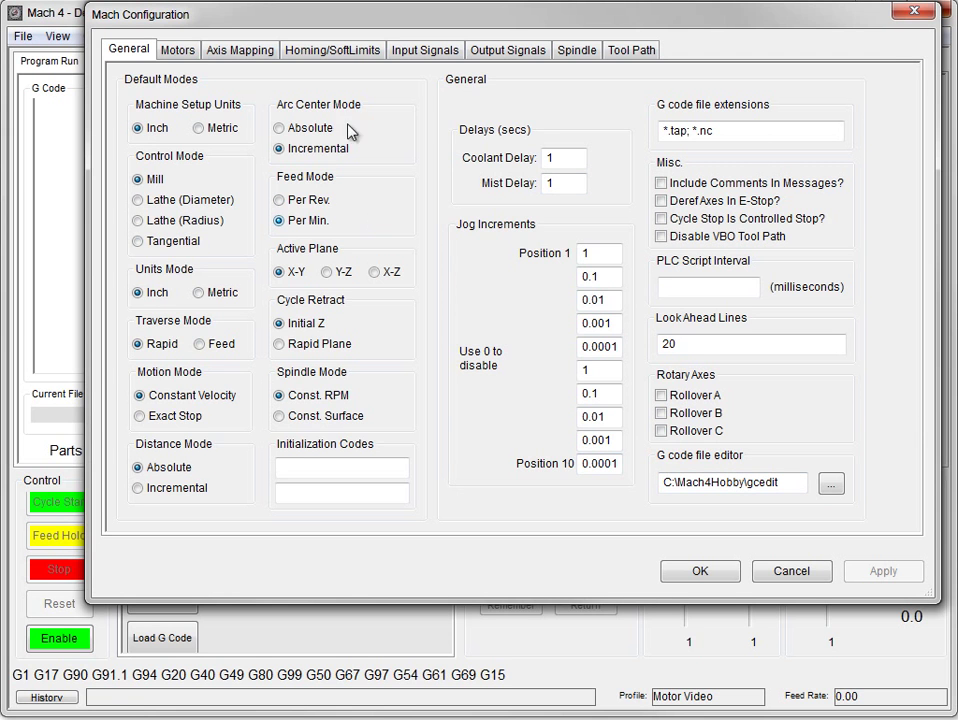
click(226, 55)
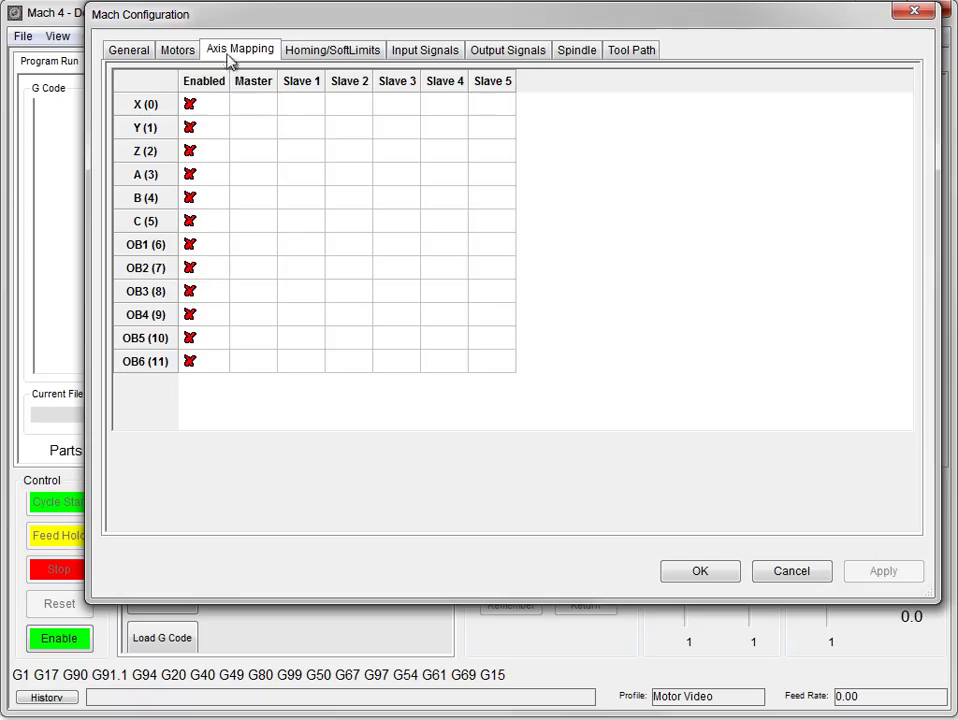
click(262, 108)
click(268, 110)
click(272, 140)
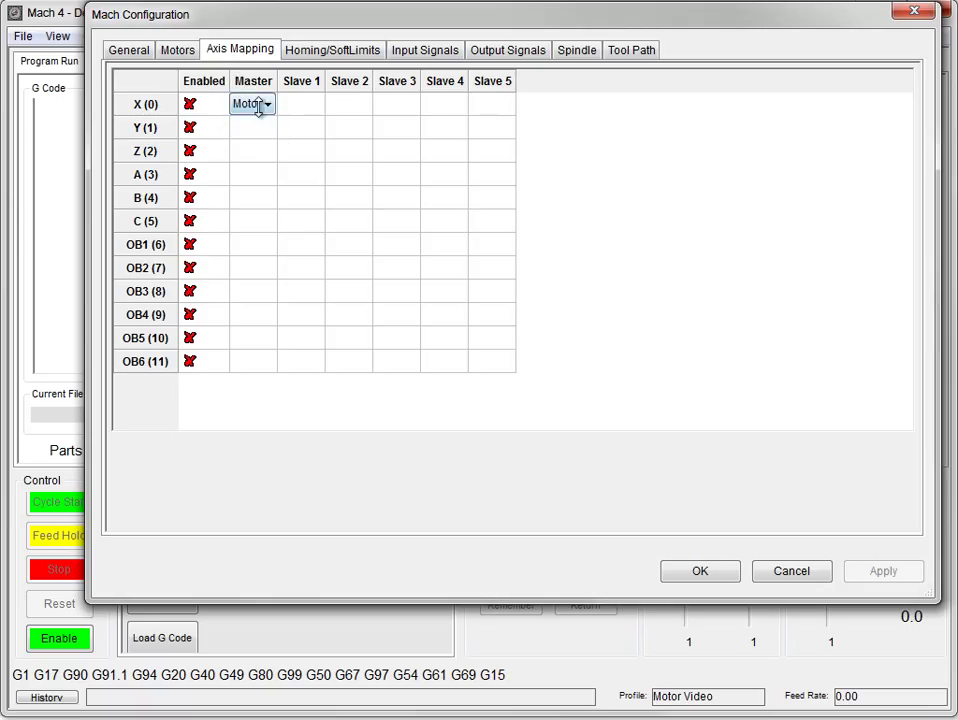
drag(277, 80, 343, 81)
click(191, 105)
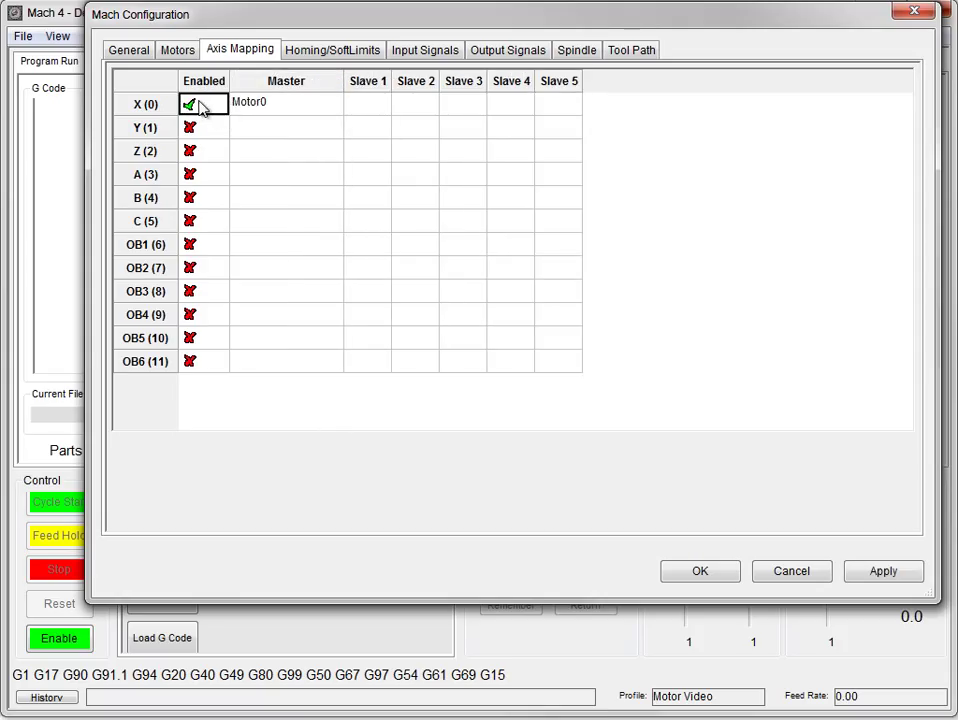
Step: Set Motor0's velocity to 300 units per minute in the motor tuning
click(186, 55)
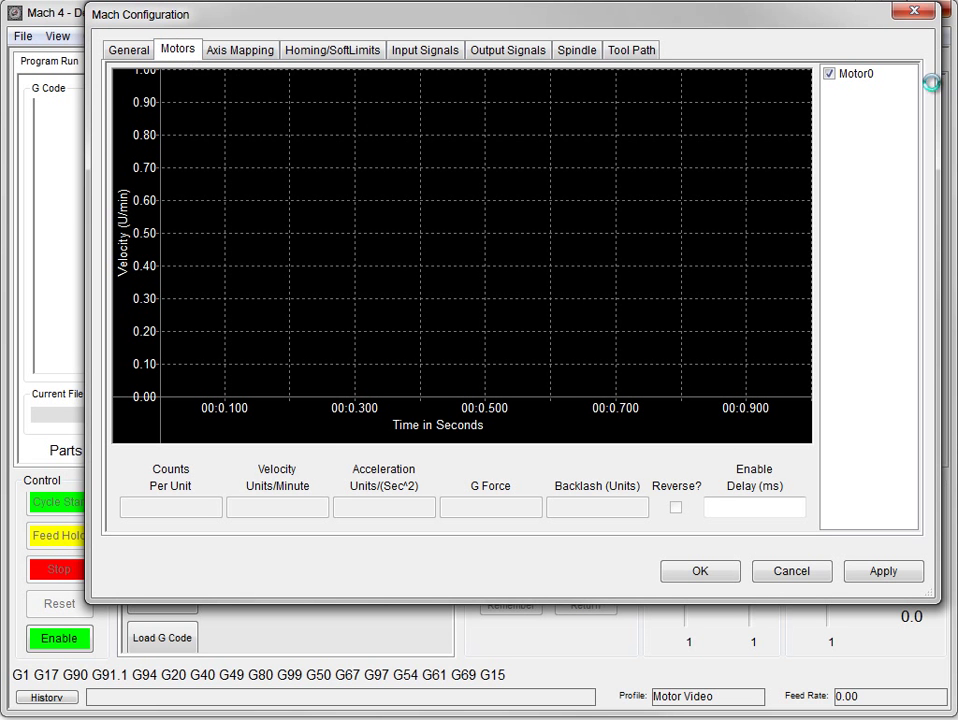
click(857, 74)
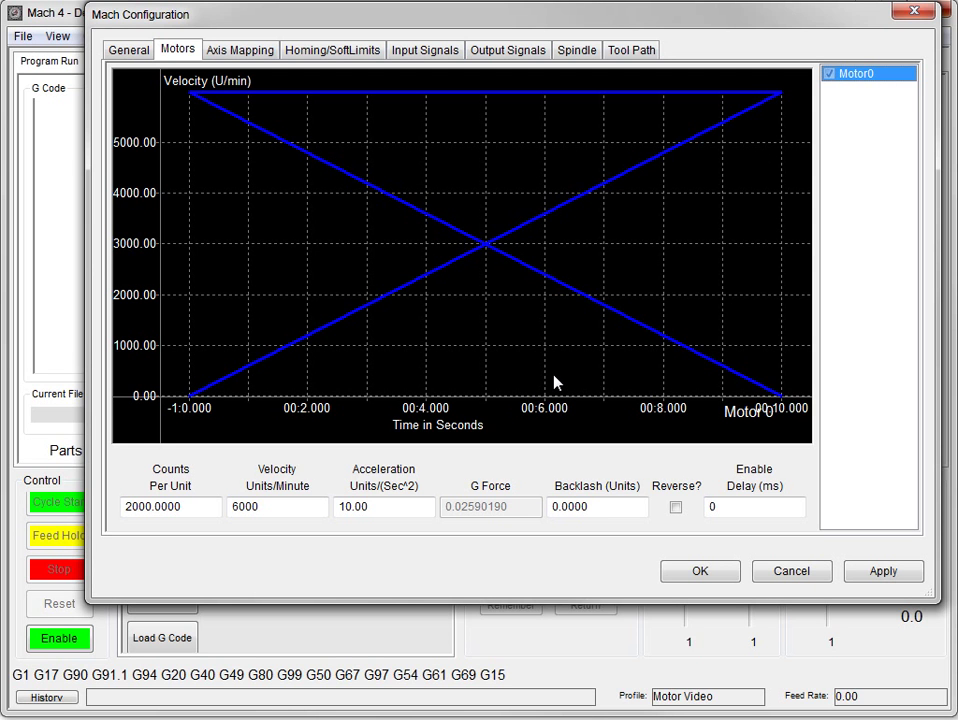
click(254, 507)
double_click(254, 507)
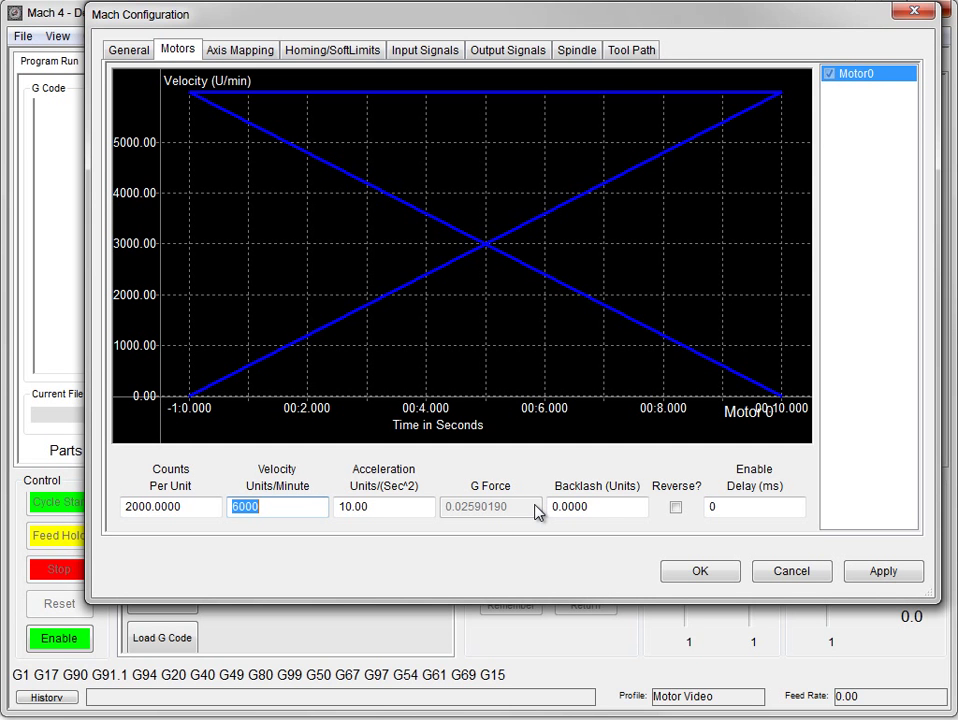
text(30)
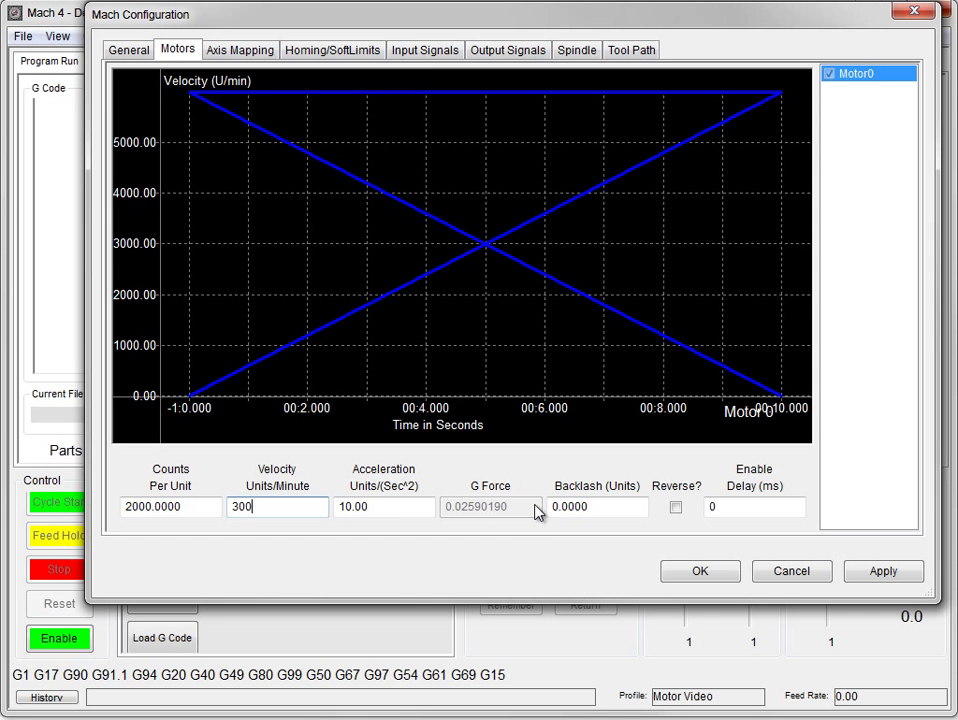
click(376, 499)
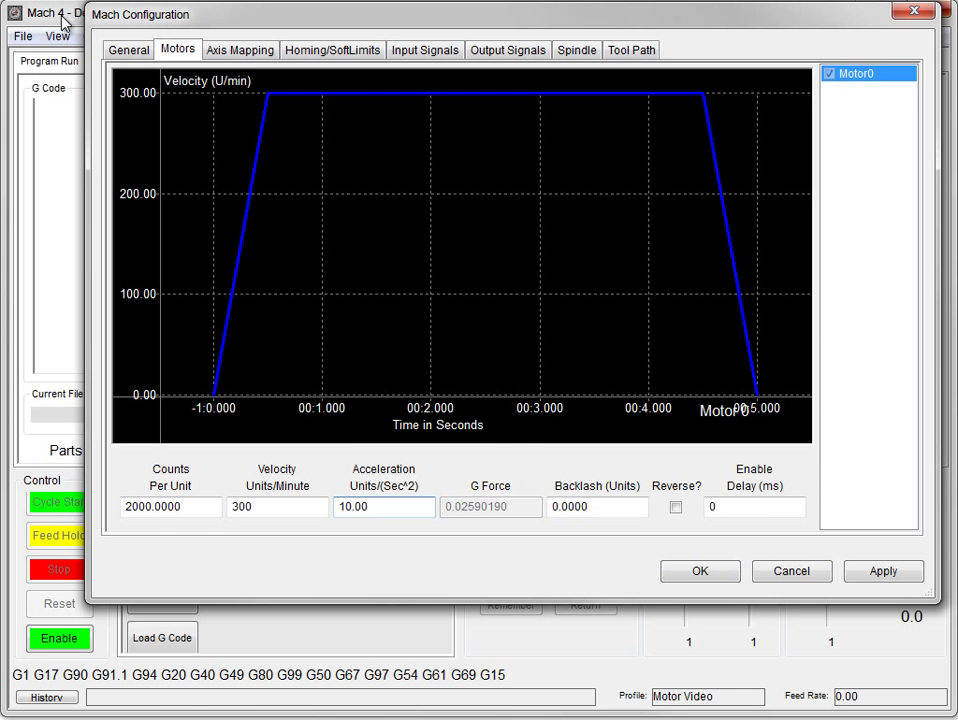
Step: Enable mapping for the E-Stop input signal in the Mach configuration and set its device to ESS
click(404, 58)
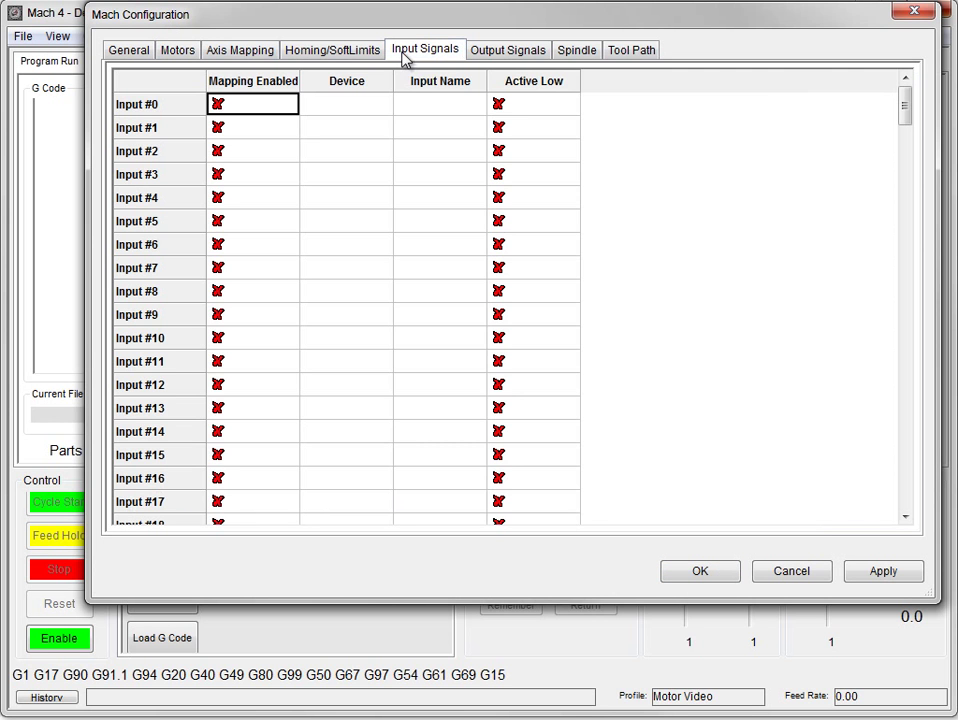
drag(904, 108, 904, 470)
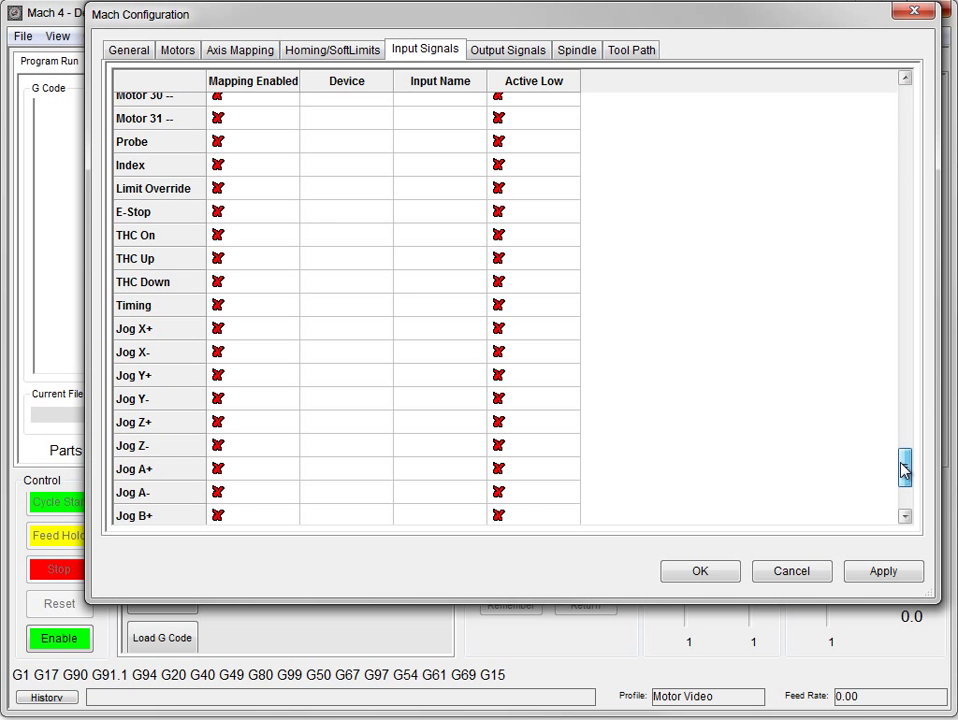
click(240, 212)
click(242, 213)
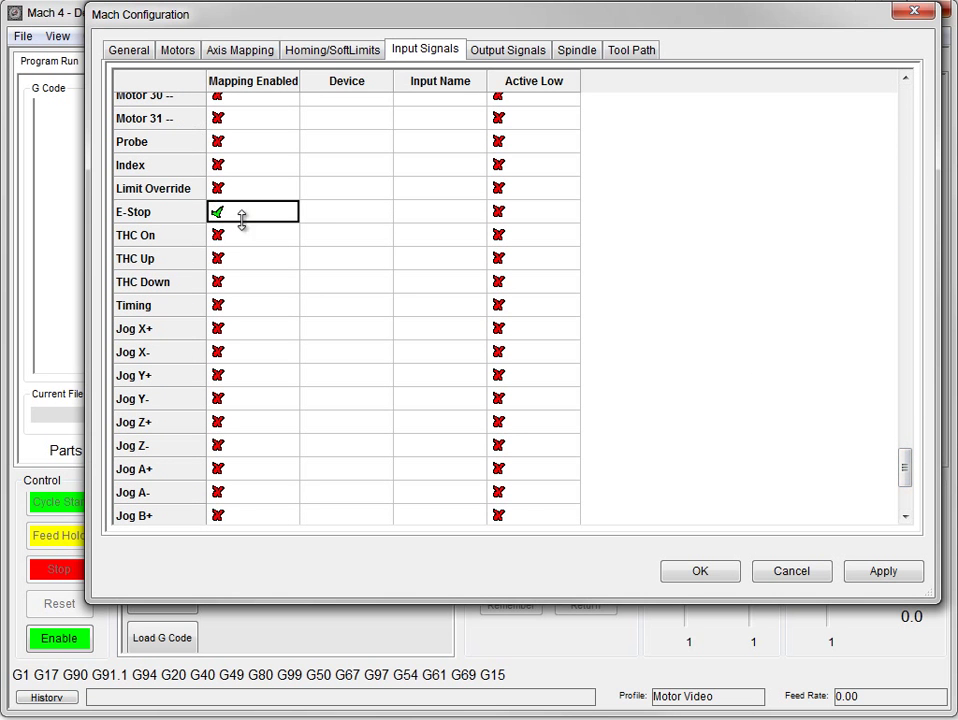
click(316, 220)
click(359, 220)
click(359, 214)
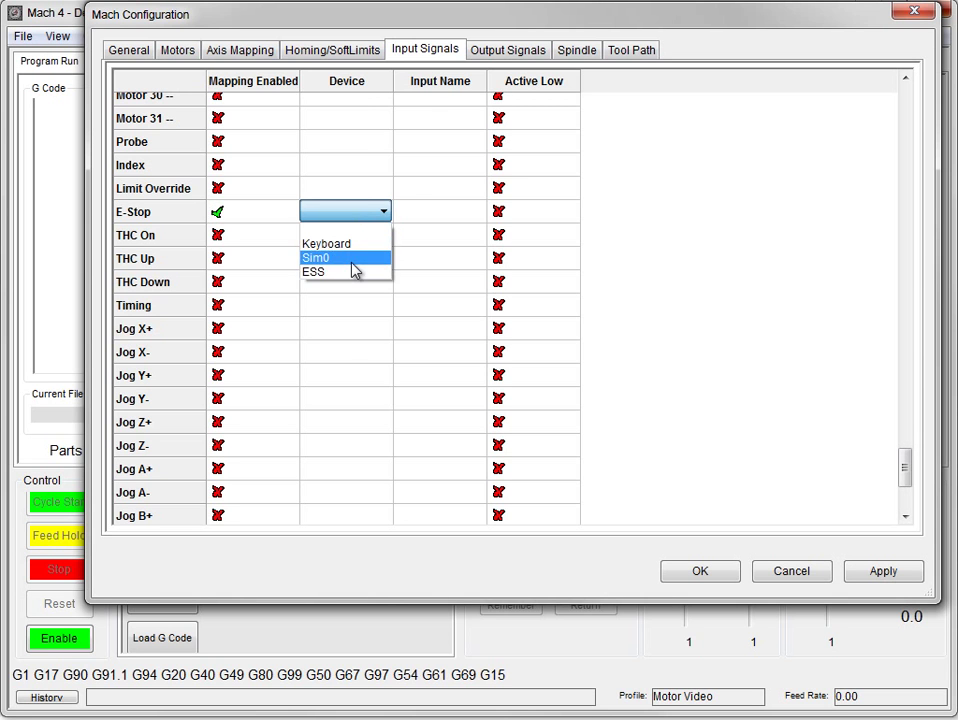
click(355, 272)
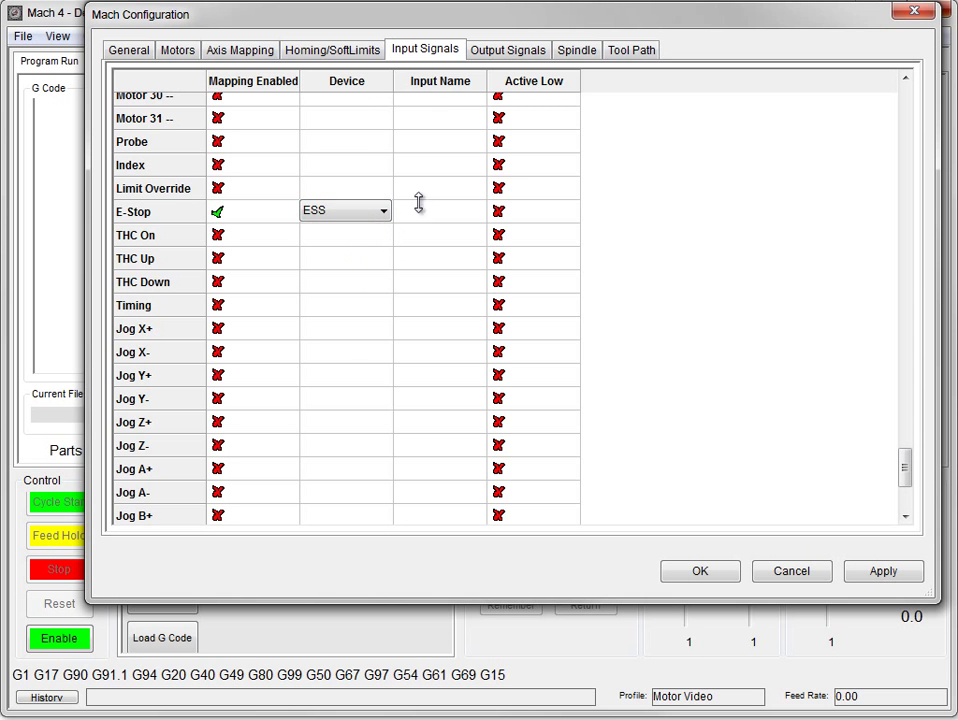
Step: Assign E-Stop as the input name of the E-Stop signal and apply the configuration
click(420, 212)
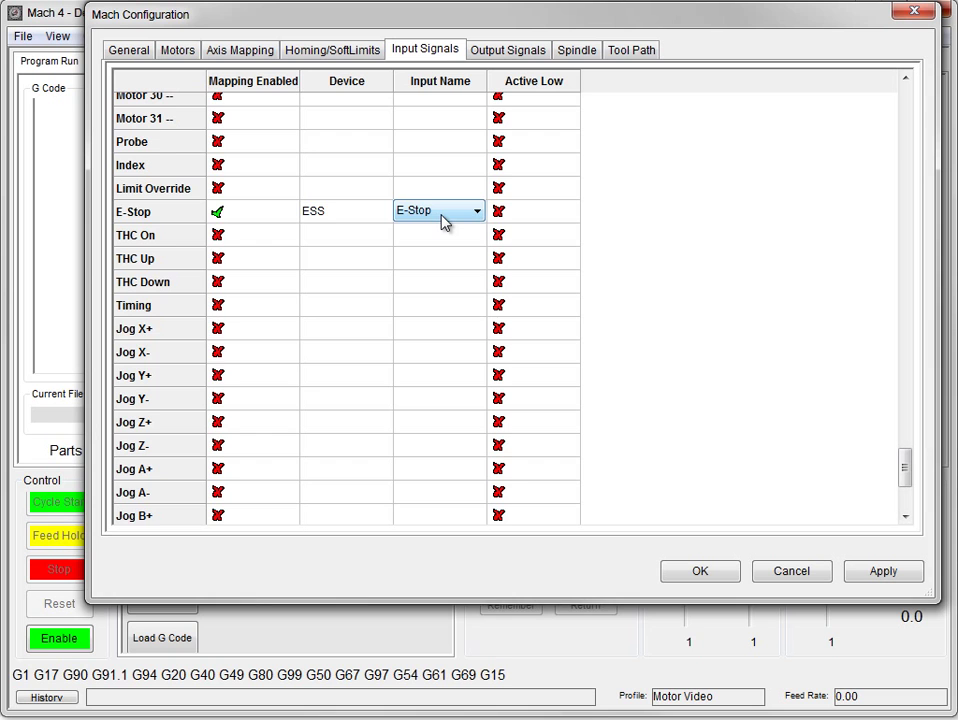
click(444, 216)
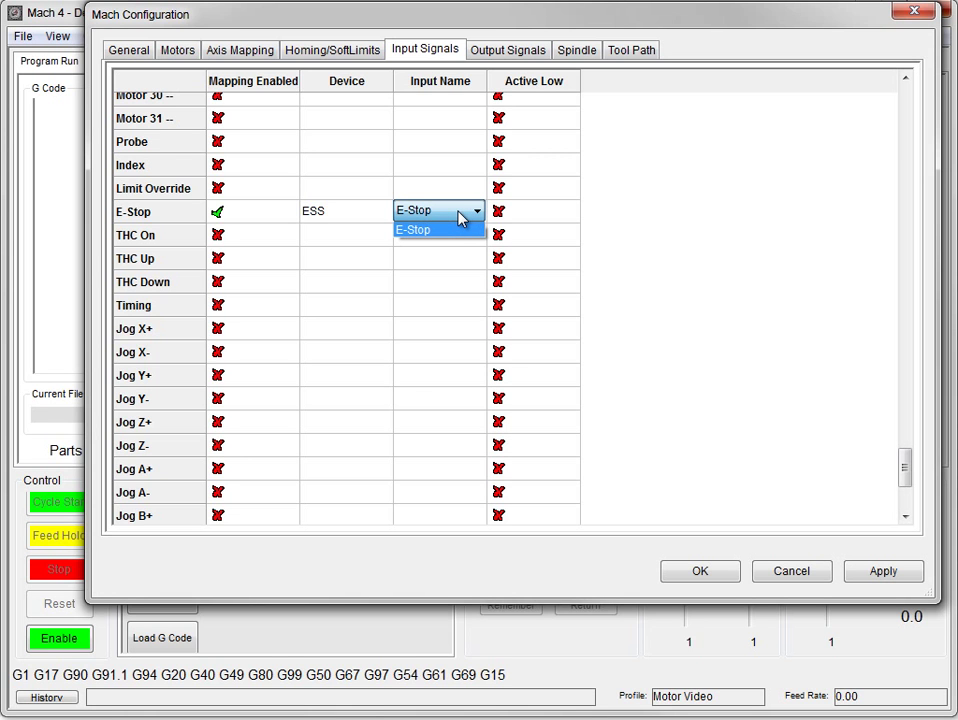
click(462, 219)
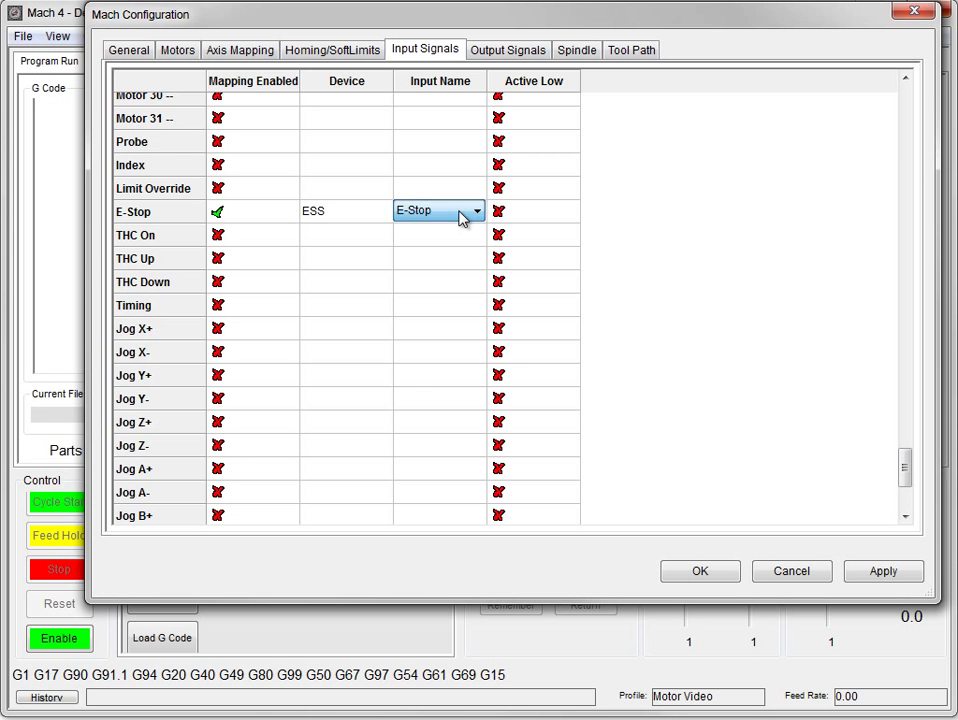
drag(903, 465, 879, 64)
click(886, 580)
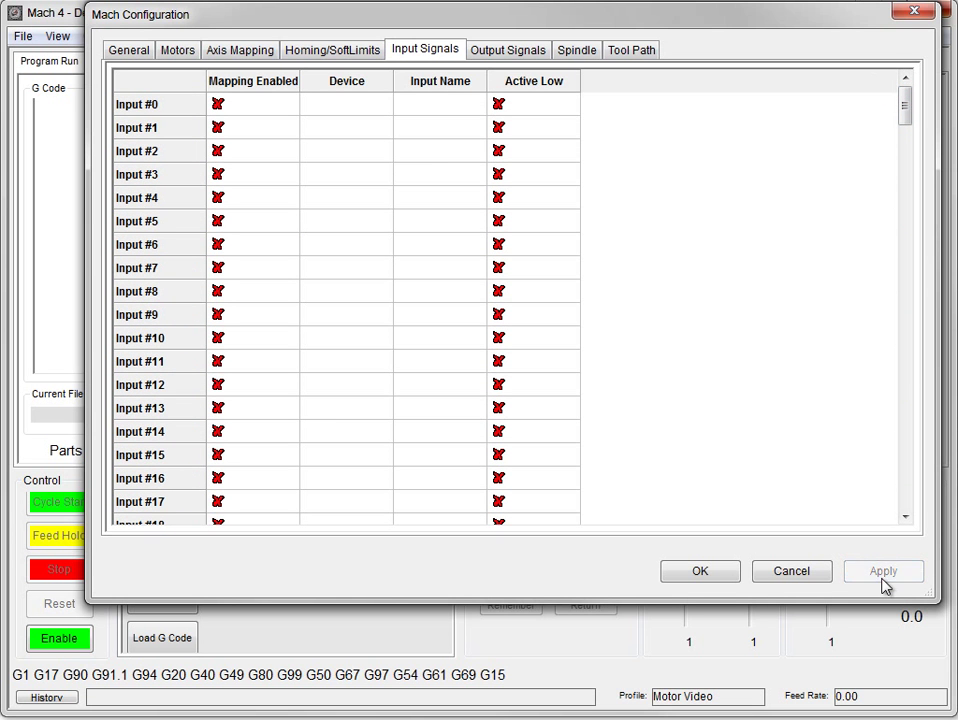
Step: Check the output signals and Motor0's tuning, and accept the Mach configuration
click(499, 50)
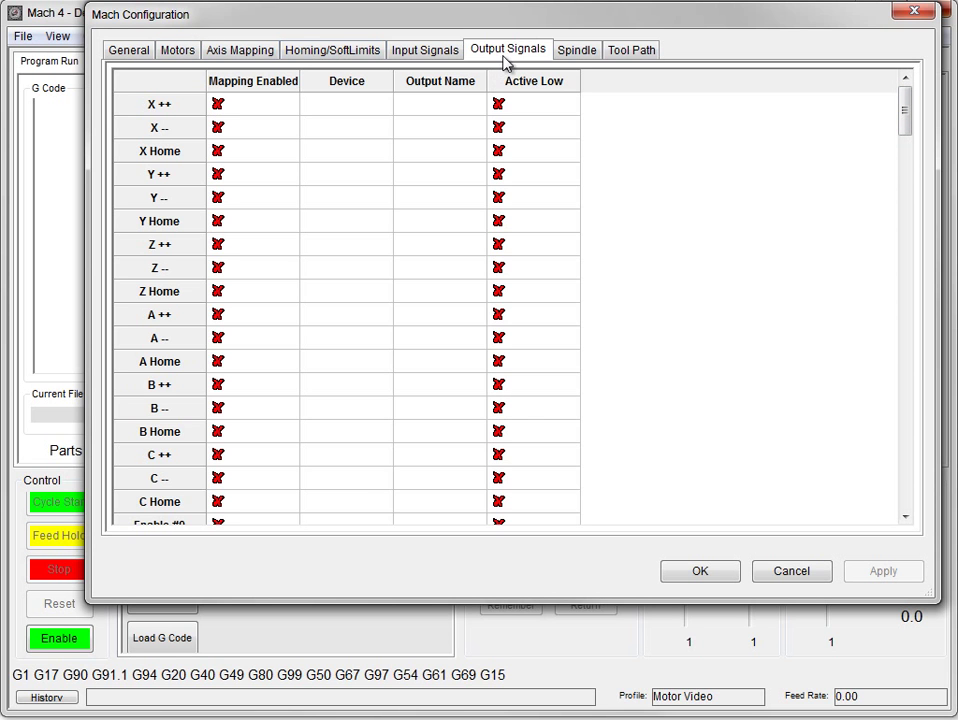
click(177, 49)
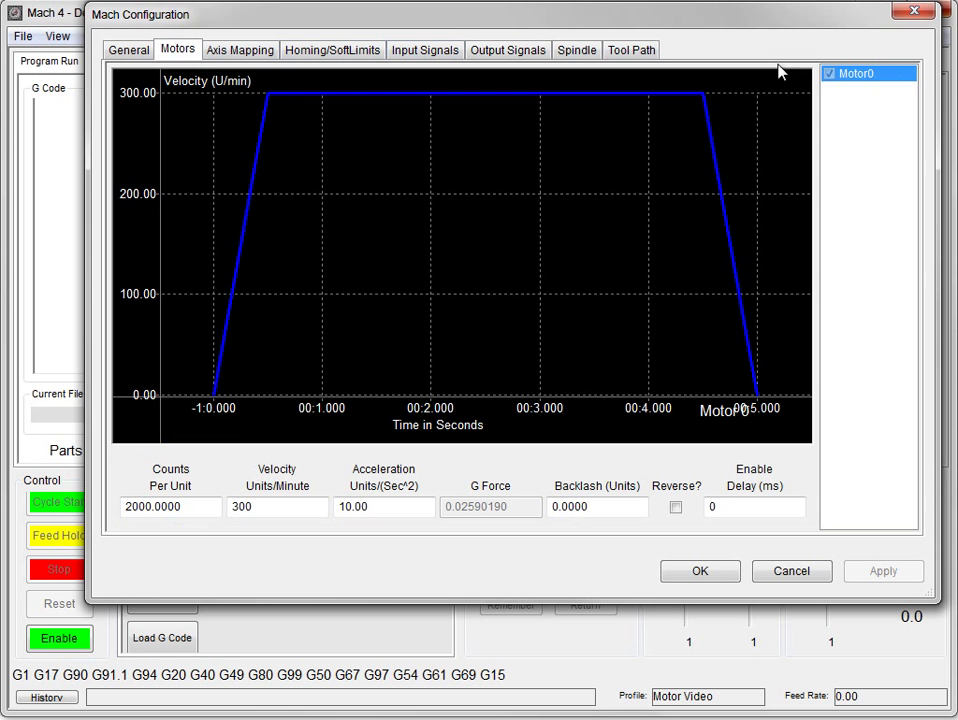
click(700, 572)
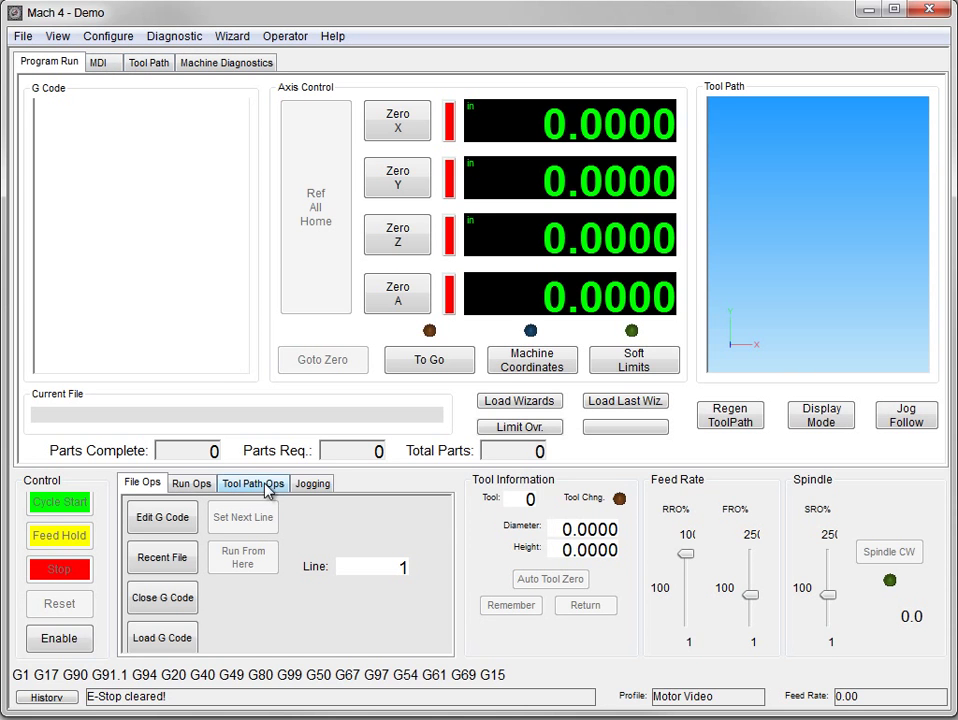
Step: Make the mapped E-Stop input signal active low and accept the Mach configuration
click(92, 39)
click(128, 80)
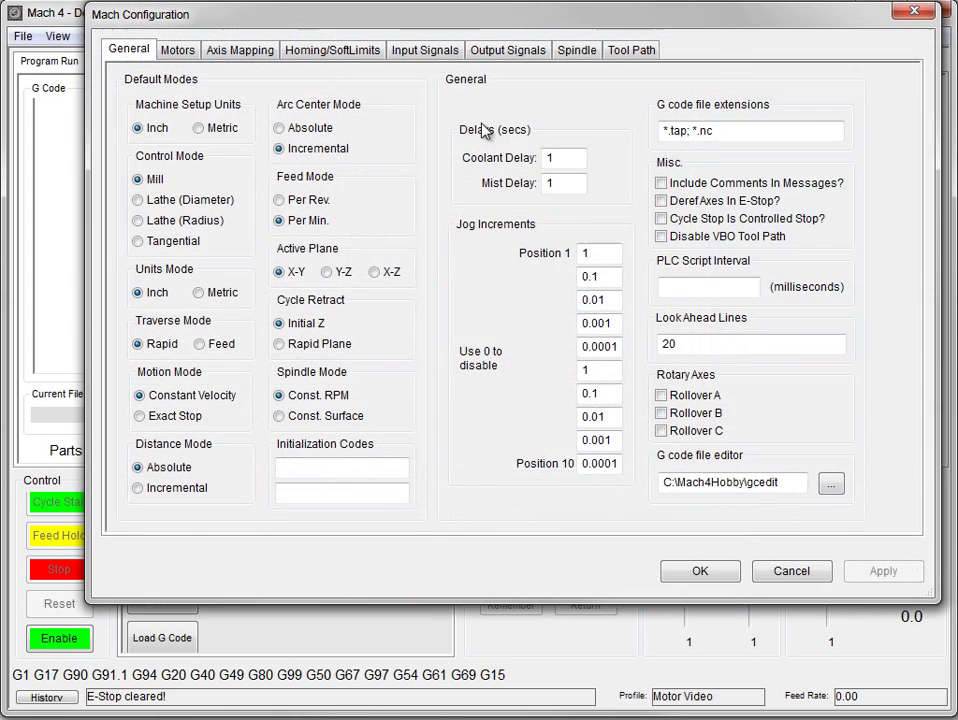
click(427, 50)
drag(904, 108, 924, 479)
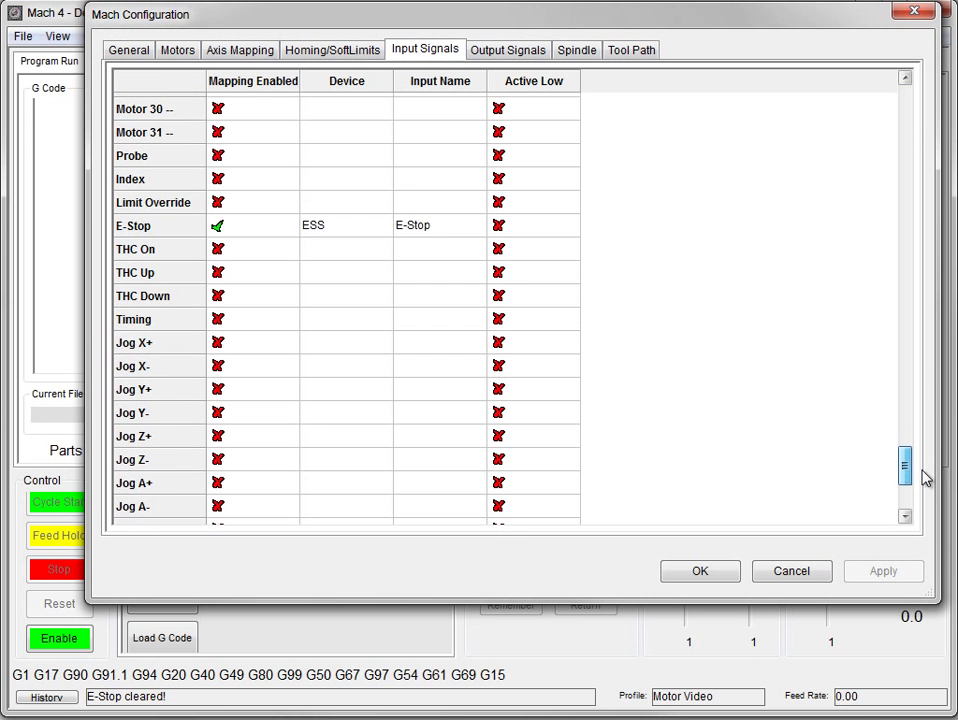
click(503, 227)
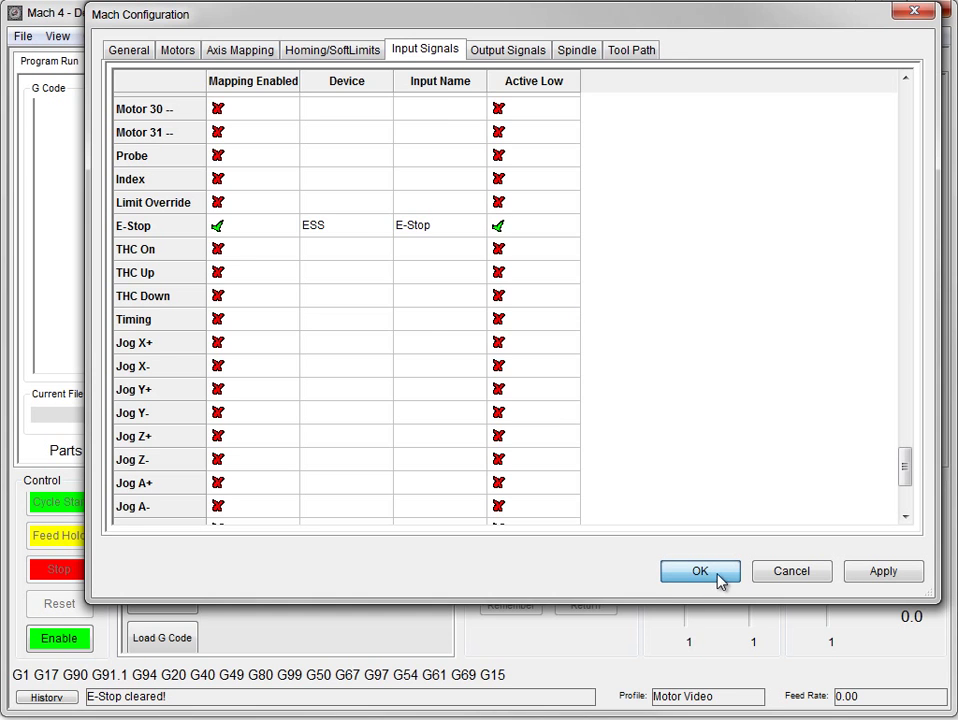
click(710, 580)
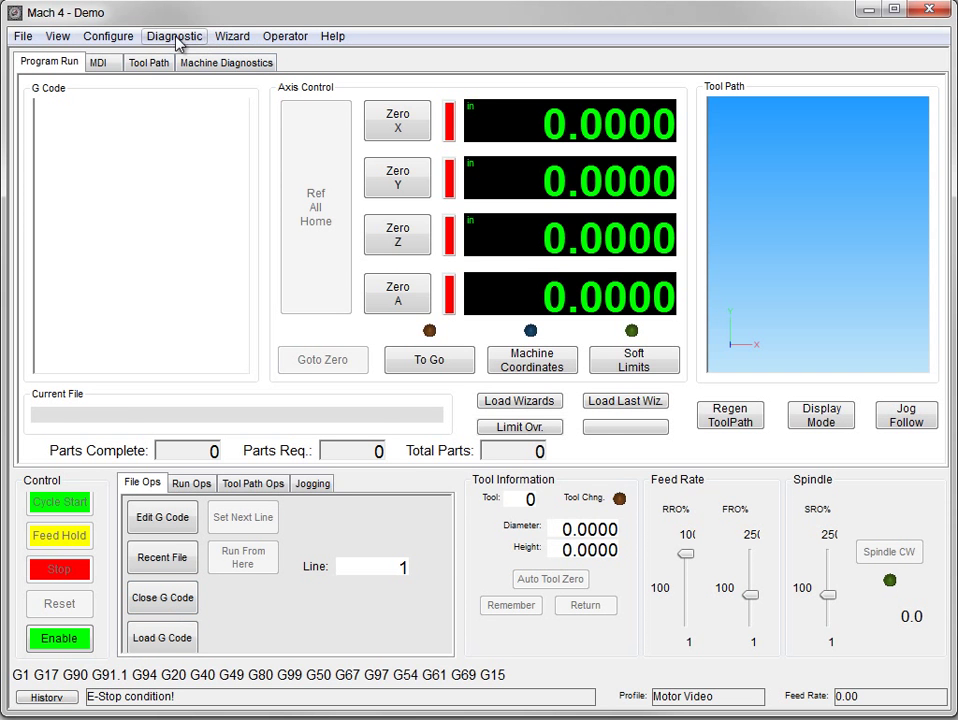
Step: Turn off Active Low for the E-Stop input signal and accept the Mach configuration
click(128, 40)
click(160, 80)
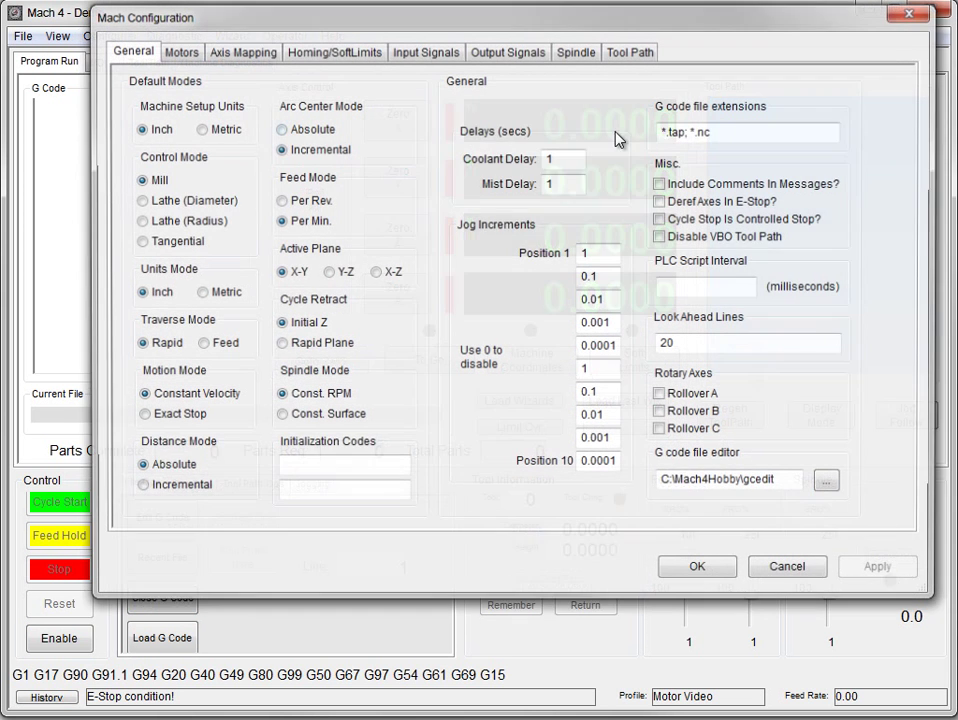
click(440, 52)
drag(906, 113, 928, 467)
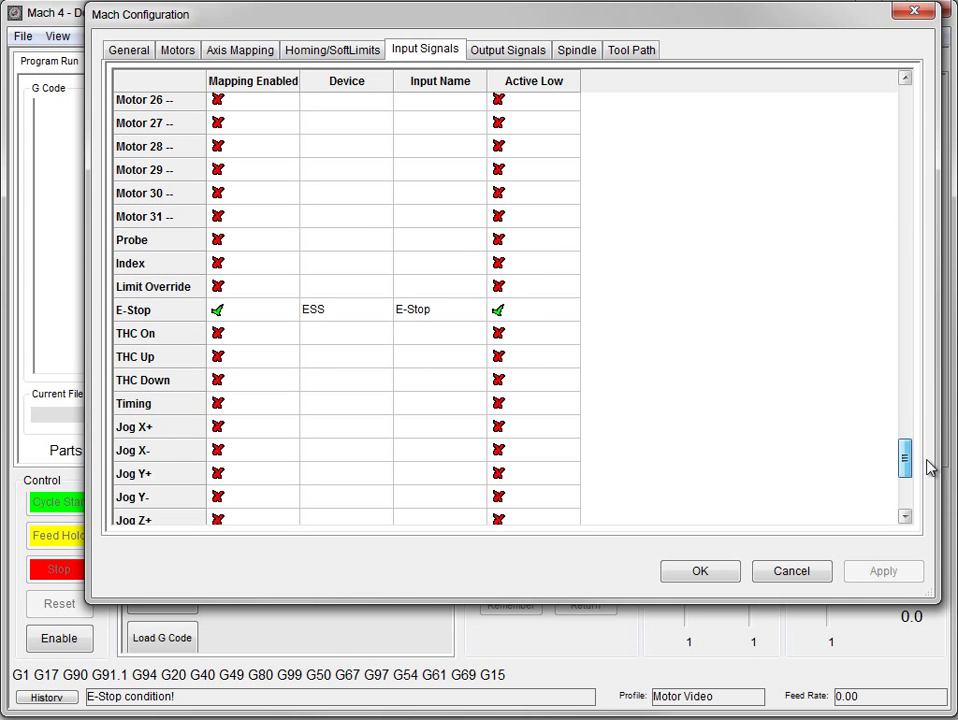
click(527, 317)
click(527, 317)
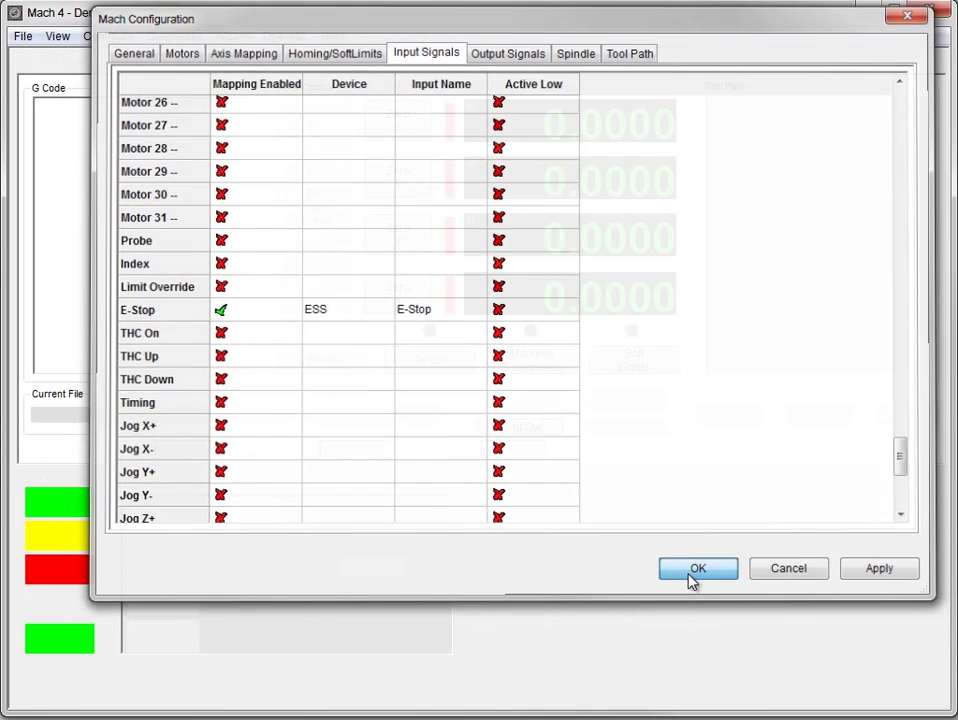
click(697, 574)
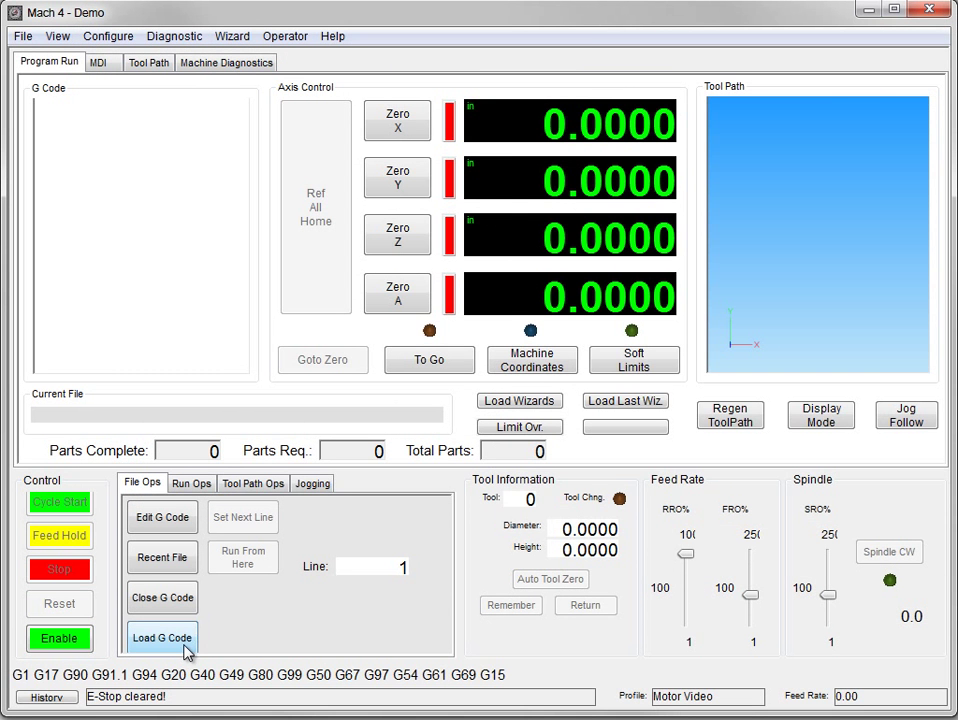
Step: Enable the machine and try to run the MDI command f10 g1 x1
click(60, 639)
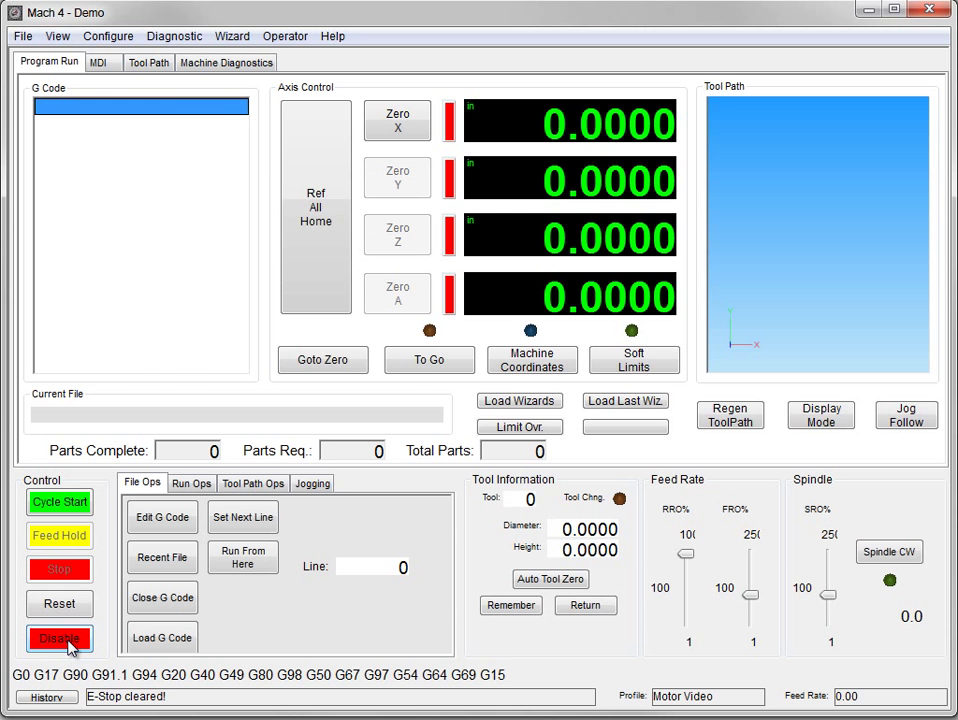
click(92, 60)
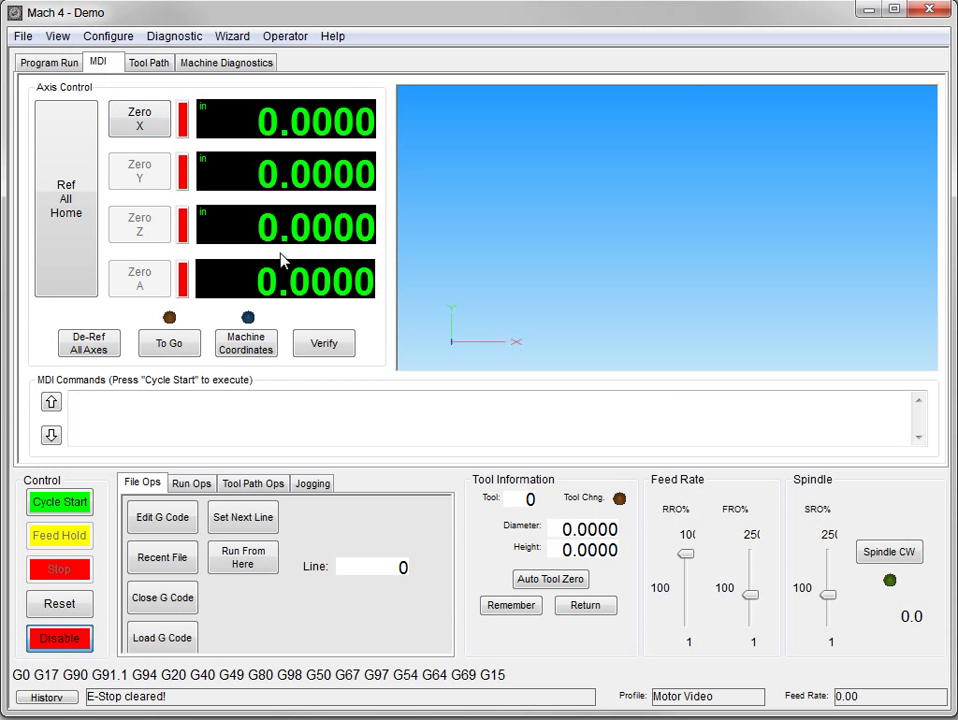
click(191, 421)
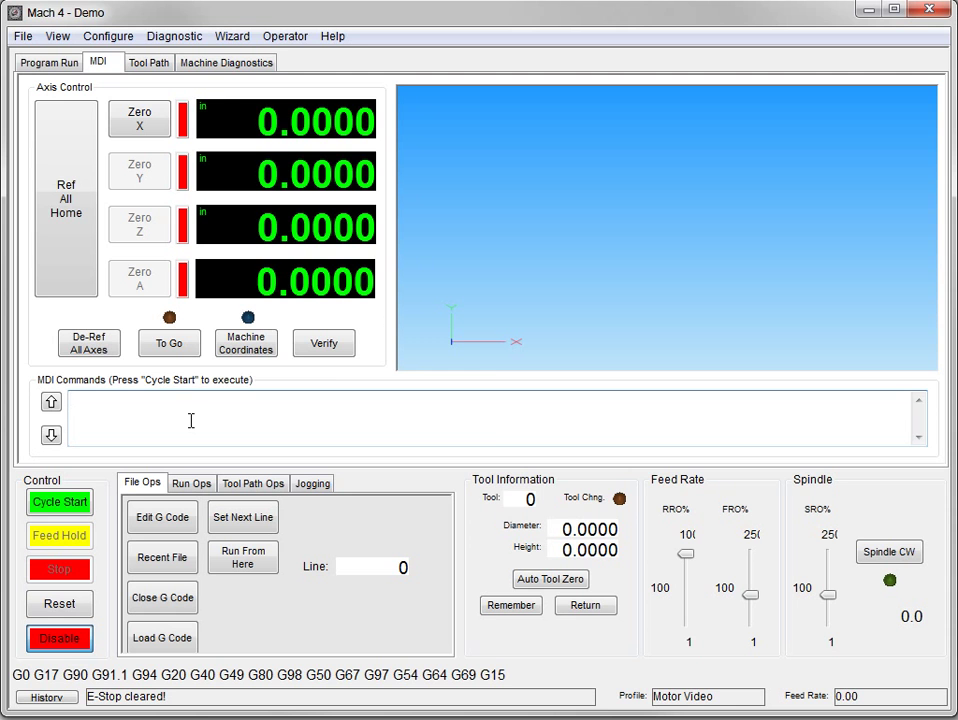
text(f10 g1 x1)
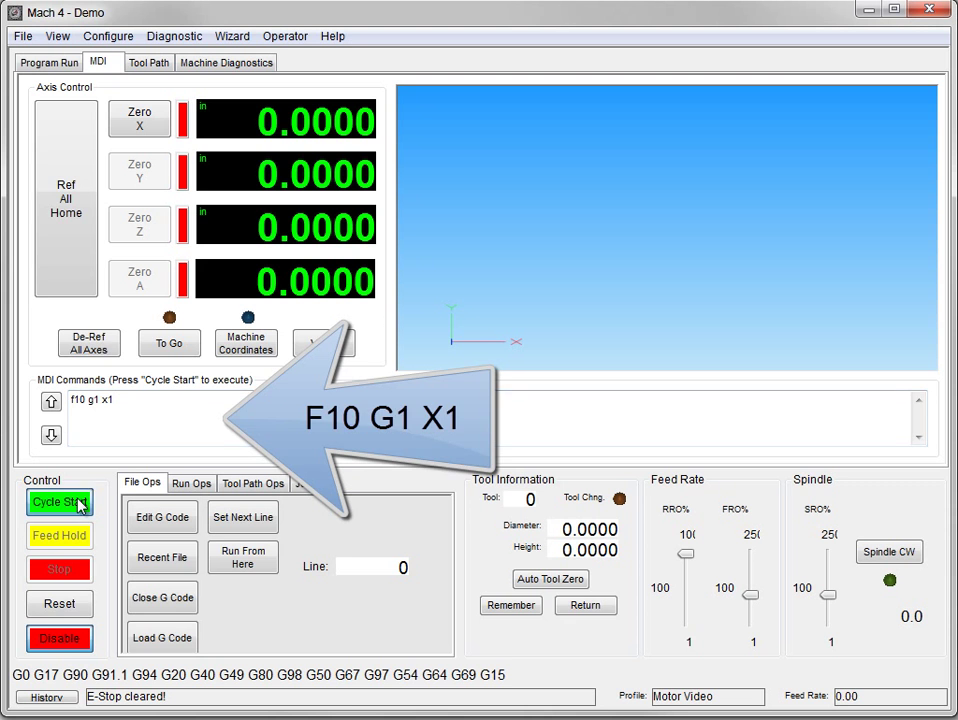
click(80, 505)
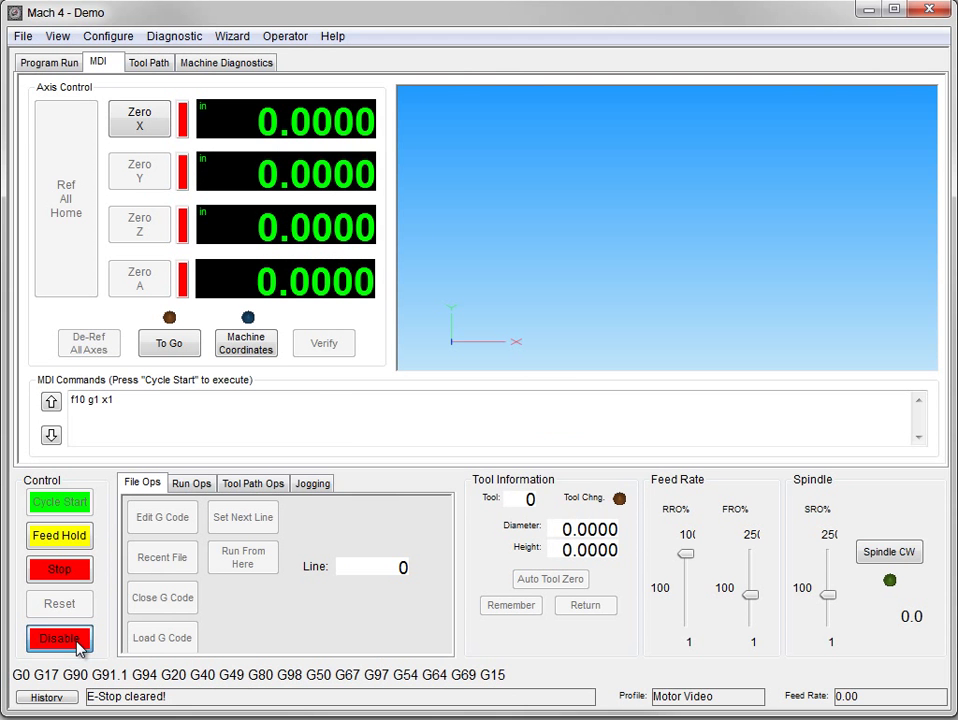
Step: Disable the machine, exit Mach4 and restart it from Mach4GUI.exe with the Motor Video profile
click(70, 640)
click(22, 36)
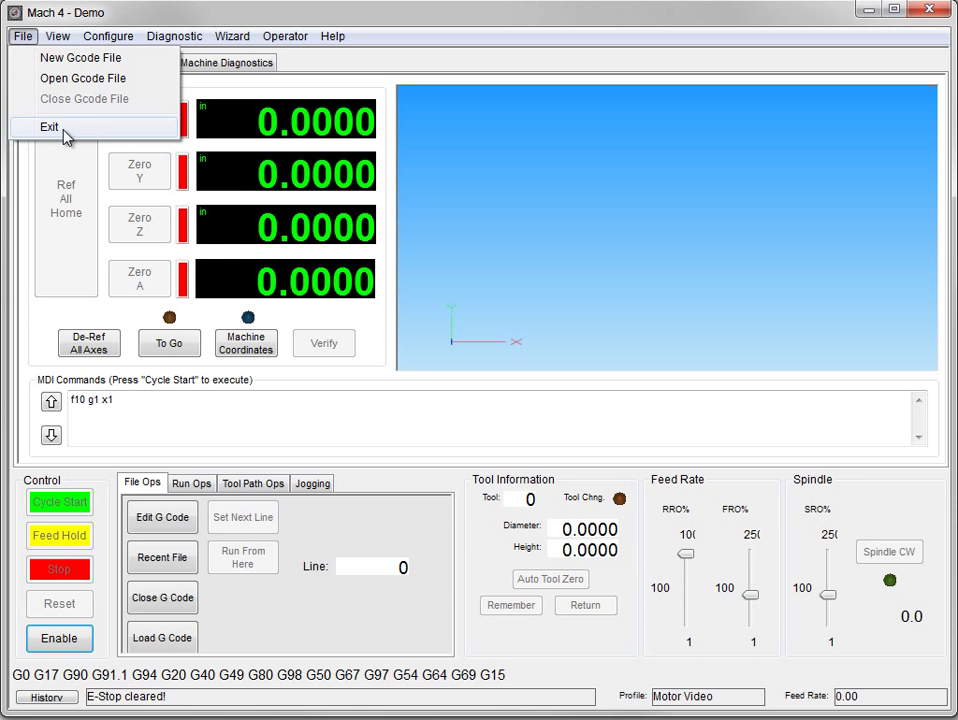
click(50, 127)
double_click(228, 391)
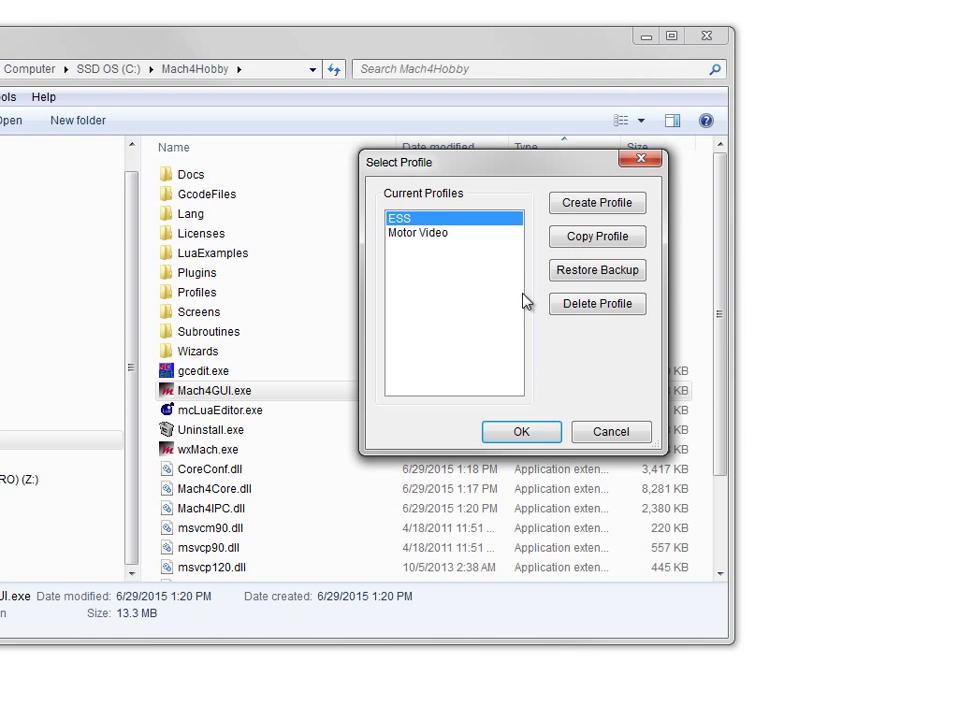
click(470, 234)
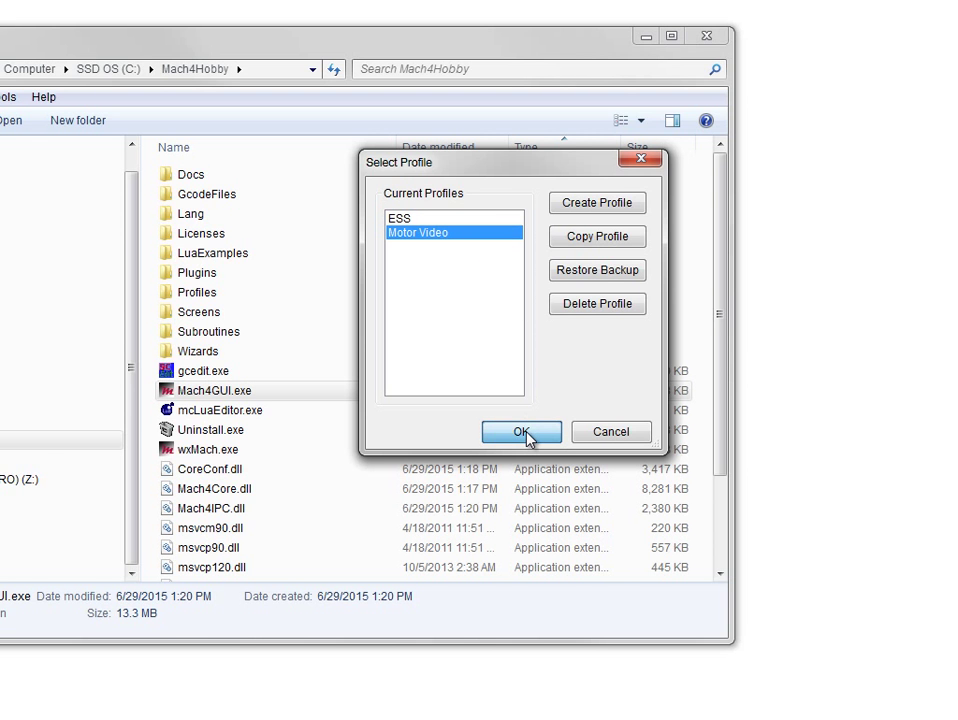
click(522, 433)
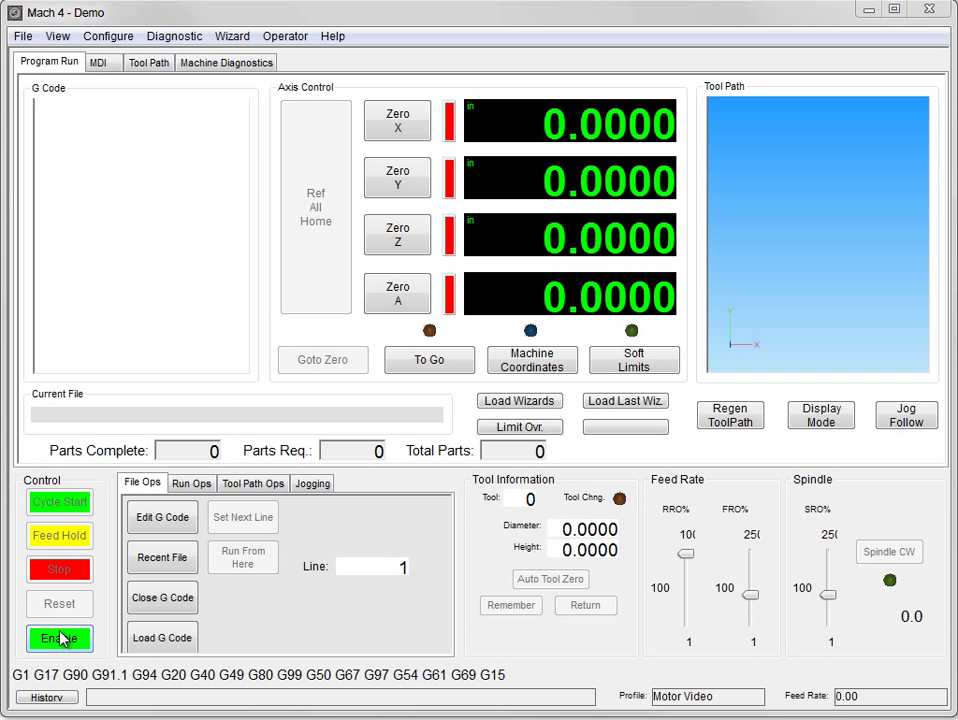
Step: Enable the machine and run the MDI commands f10 g1 x1 and f10 g1 x0, one after the other
click(60, 638)
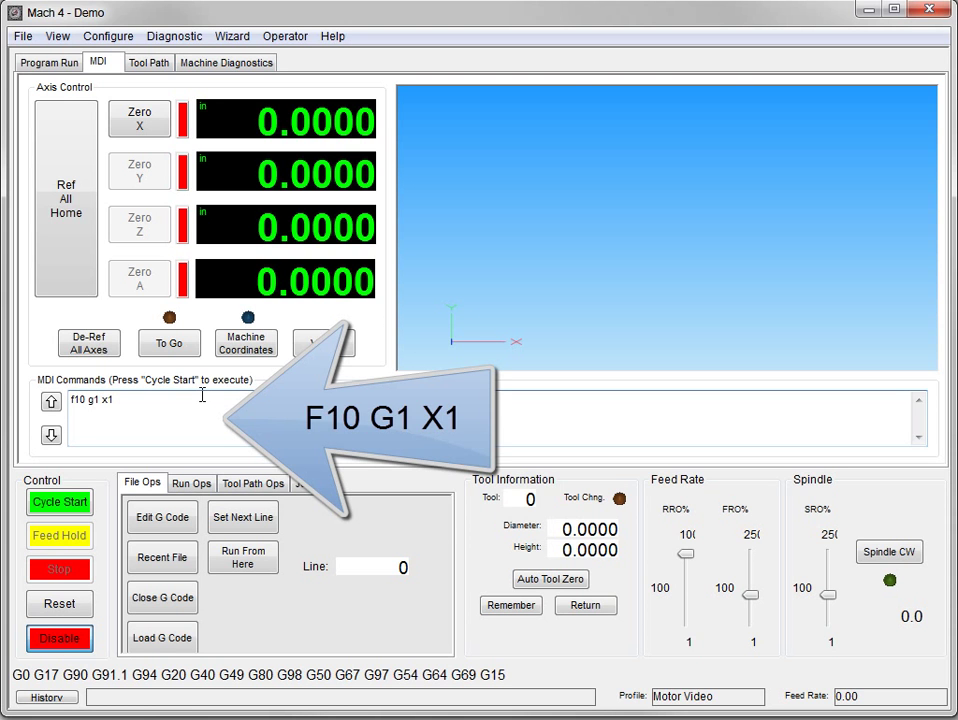
click(62, 502)
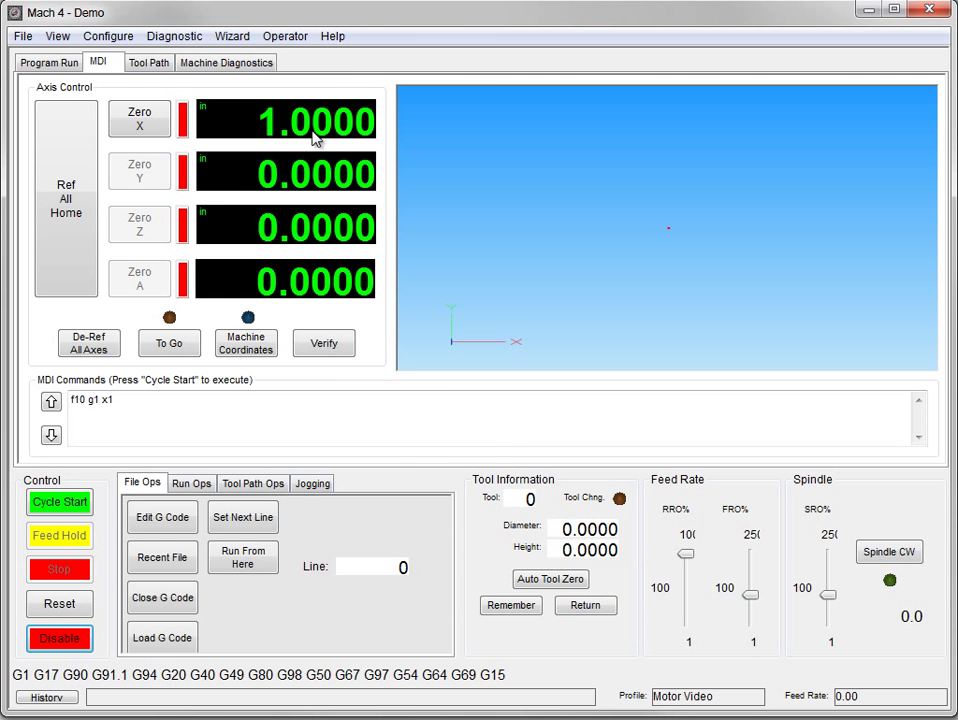
click(124, 404)
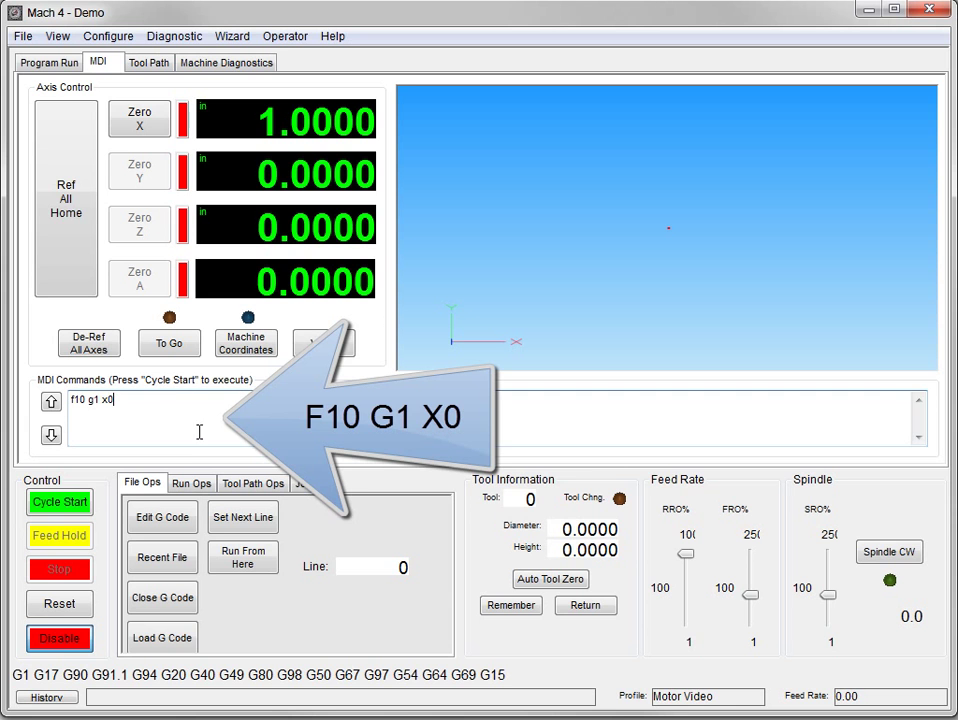
click(58, 502)
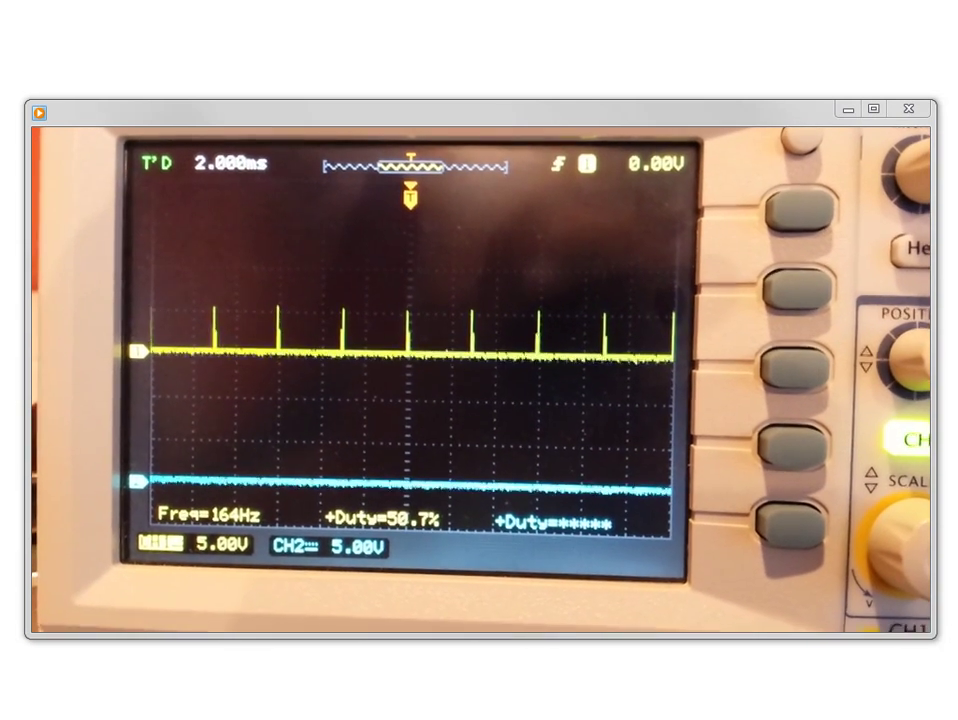
Step: Examine the motor signals in the oscilloscope recording 2015-07-15 19.49.45 in the media player
mouse_move(620, 455)
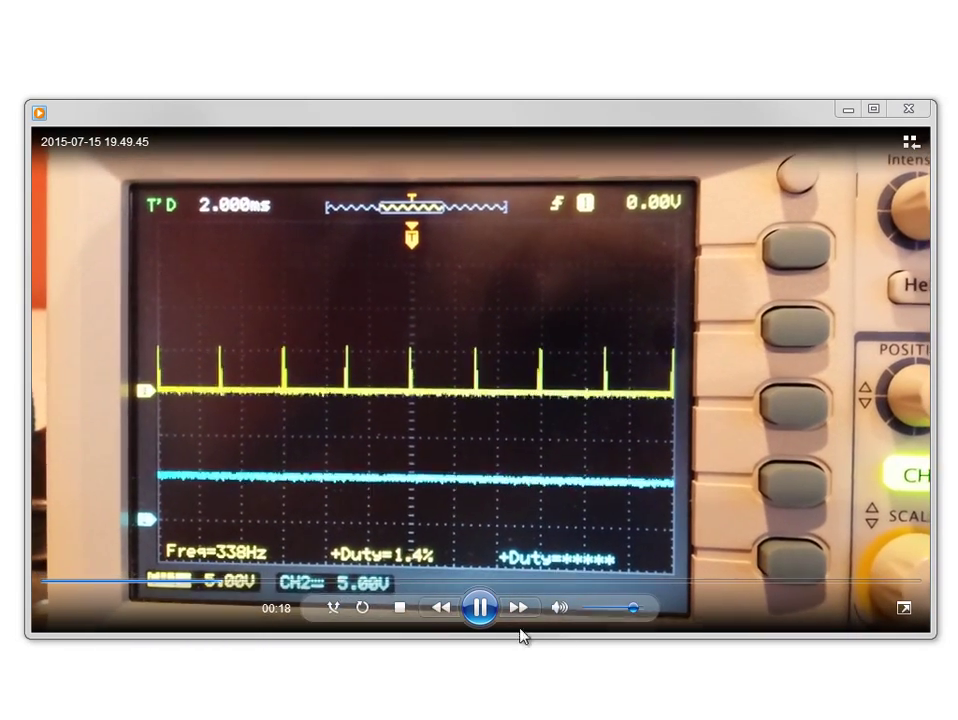
click(480, 607)
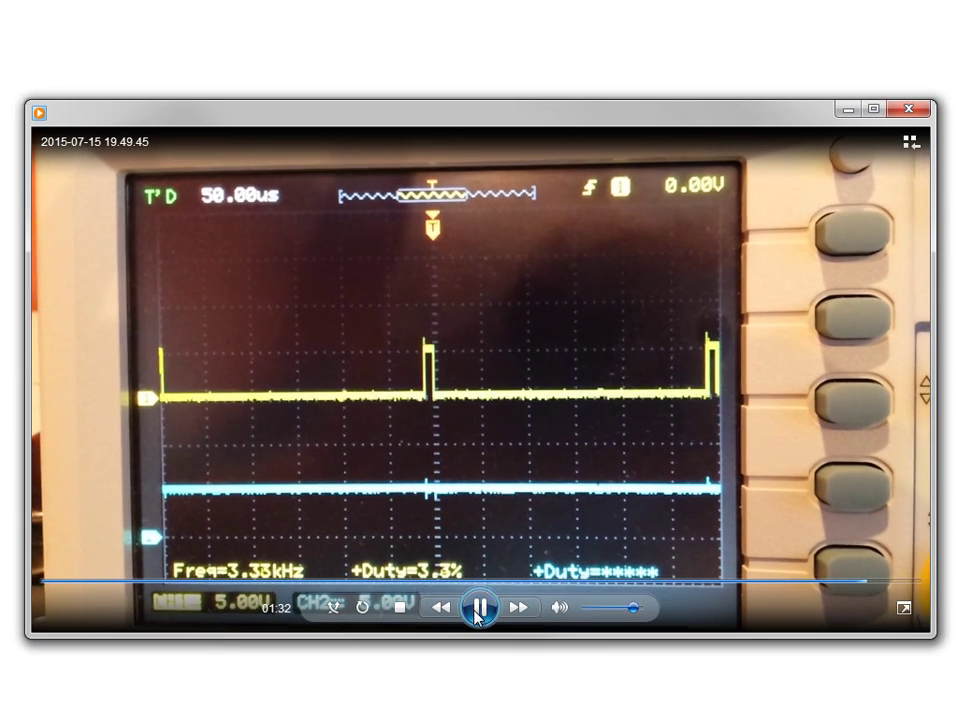
Step: Examine the multimeter readings in the recording 2015-07-15 19.56.14 in the media player
click(480, 611)
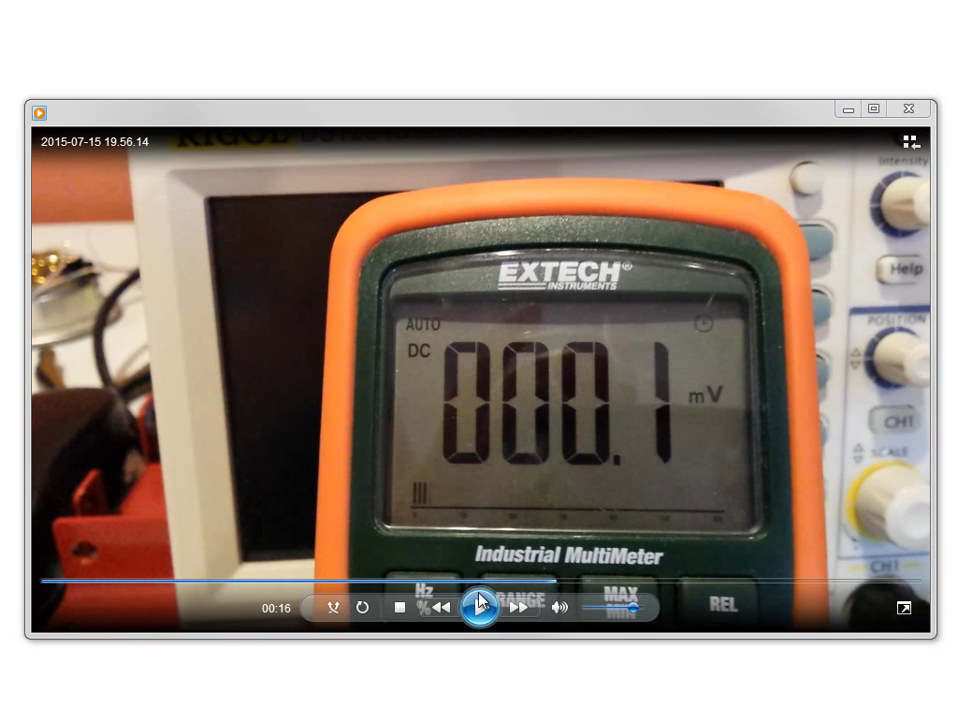
click(481, 607)
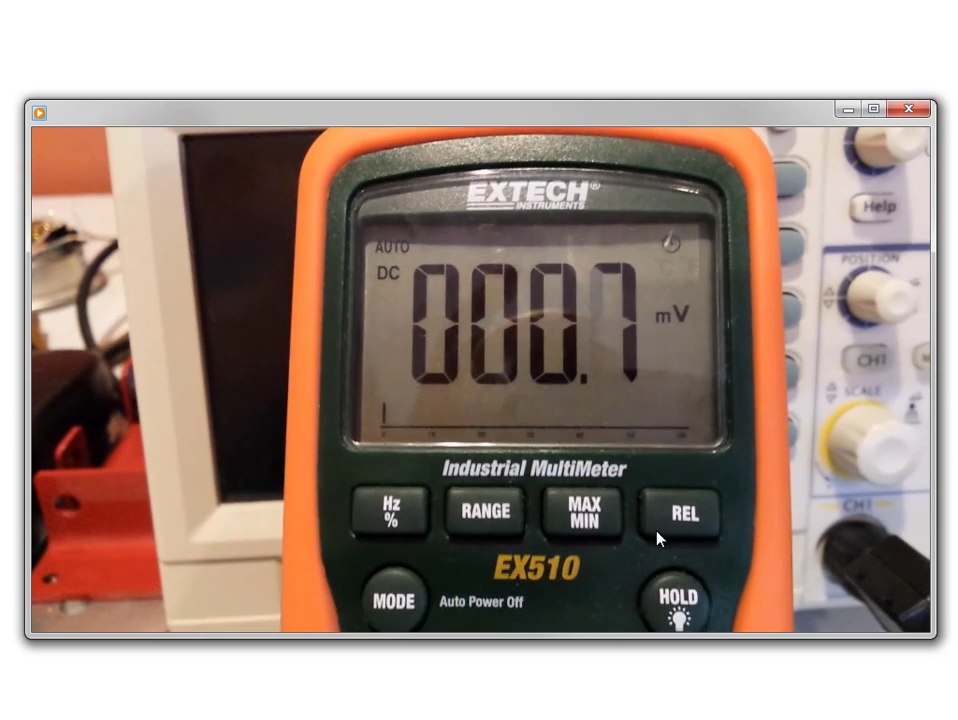
click(489, 607)
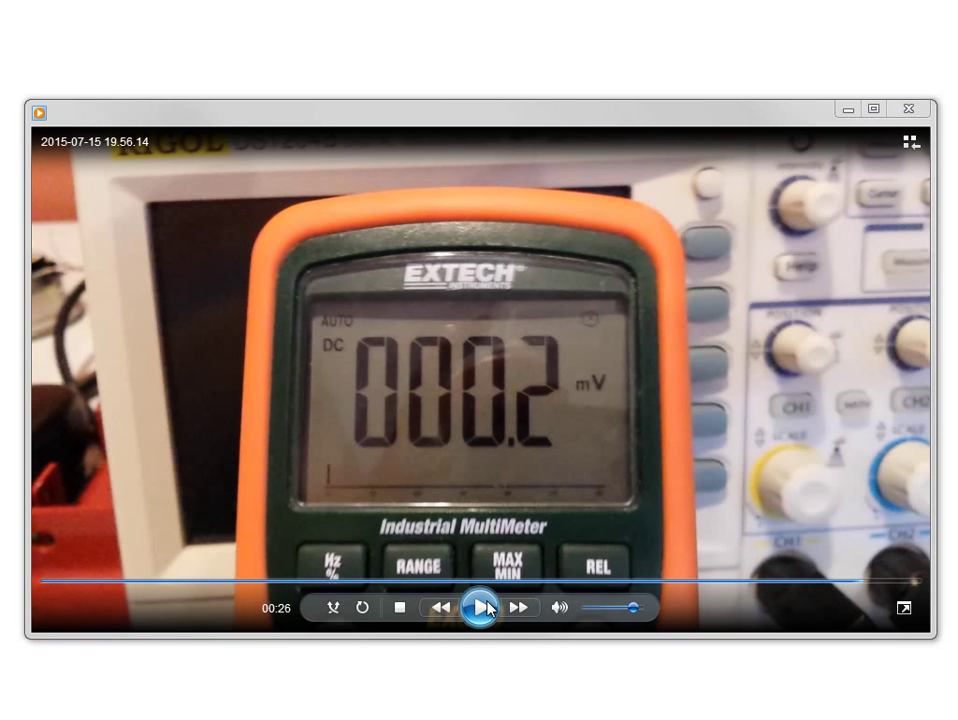
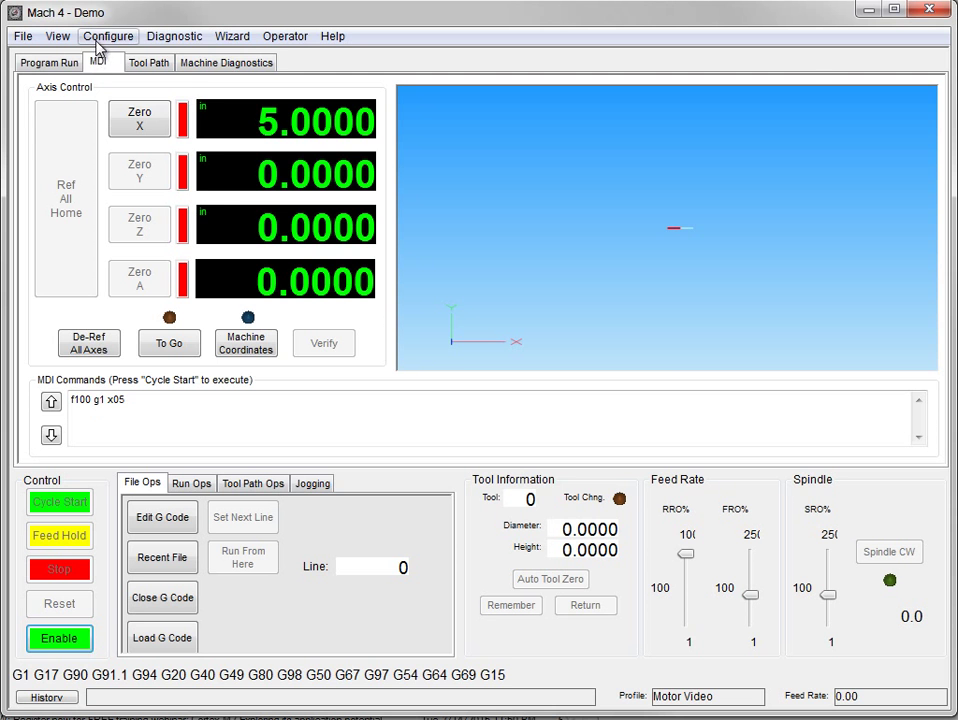
Step: In Mach4's ESS plugin configuration, enable Port2-Pin4 and Port2-Pin5 and assign them Motor 1 Step and Motor 1 Dir
click(131, 99)
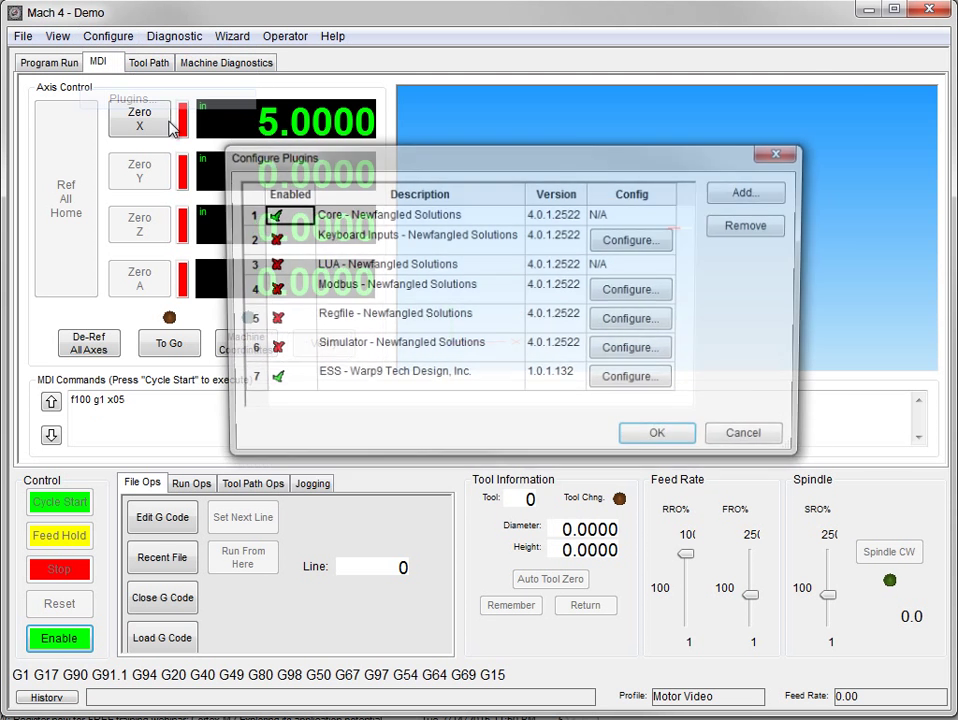
click(622, 384)
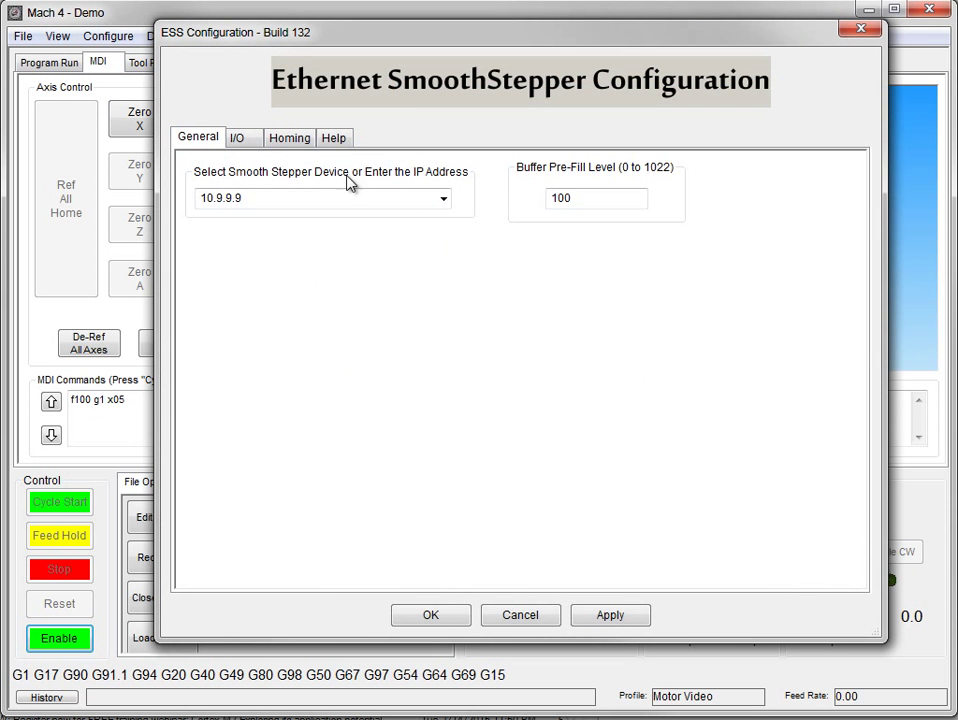
click(240, 139)
drag(848, 299, 864, 402)
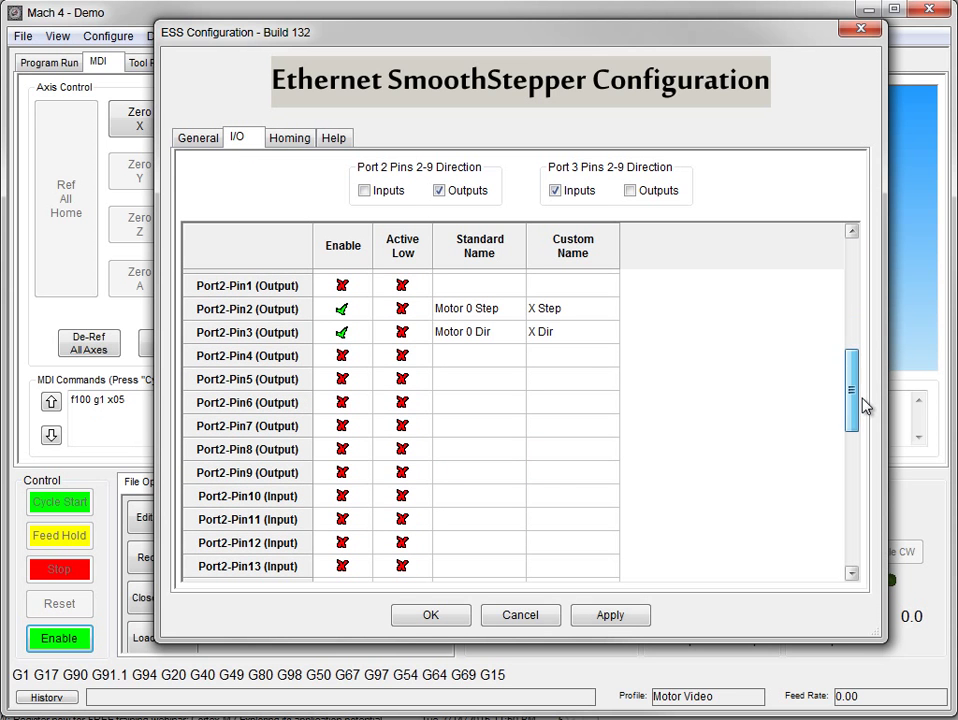
click(343, 357)
click(343, 380)
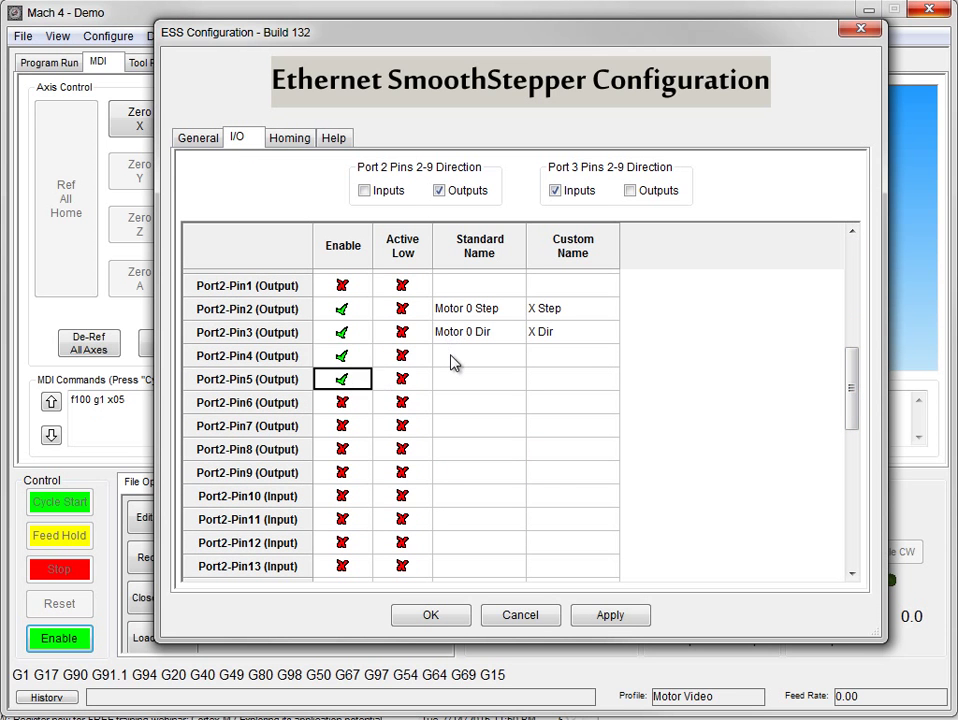
click(453, 362)
click(512, 358)
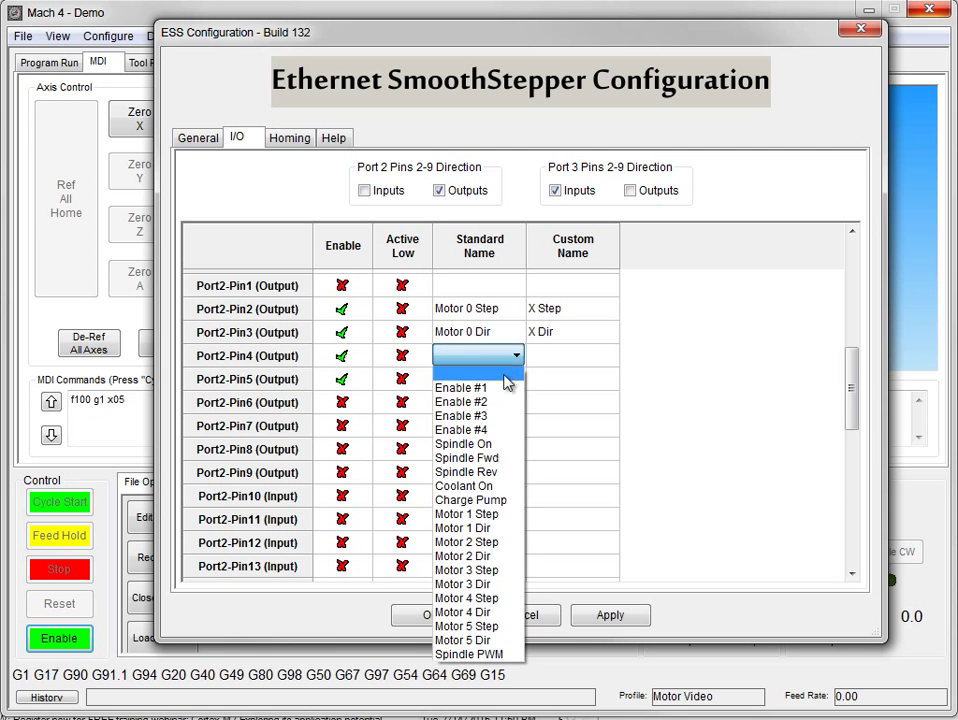
click(517, 515)
click(487, 385)
click(499, 377)
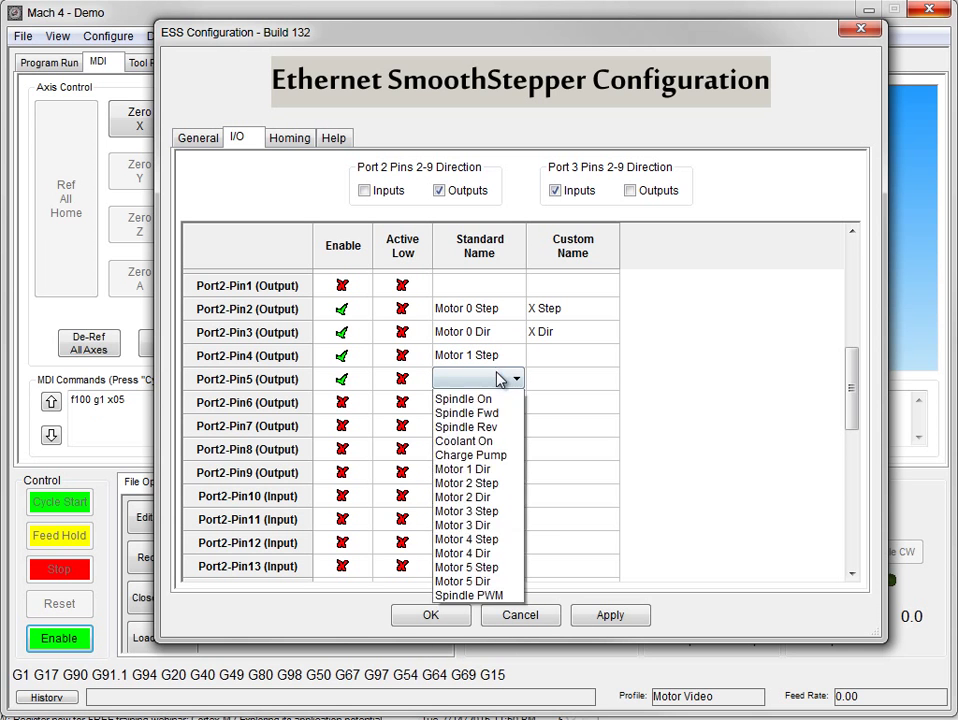
click(487, 540)
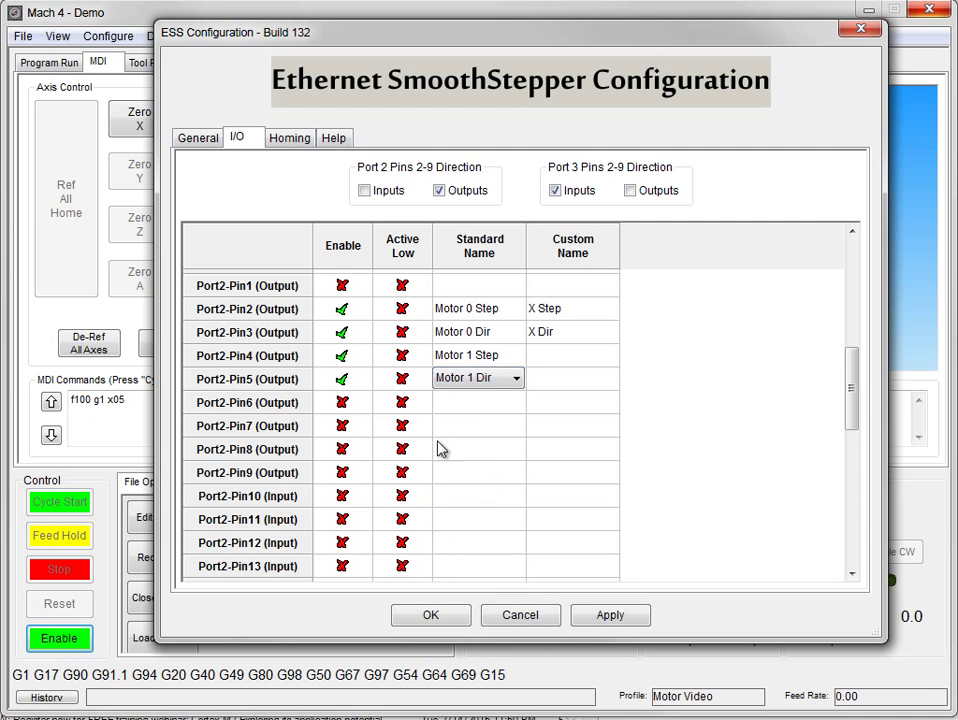
Step: Enable output pins Port2-Pin6 and Port2-Pin7 and assign them Motor 2 Step and Motor 2 Dir
click(338, 400)
click(340, 401)
click(345, 428)
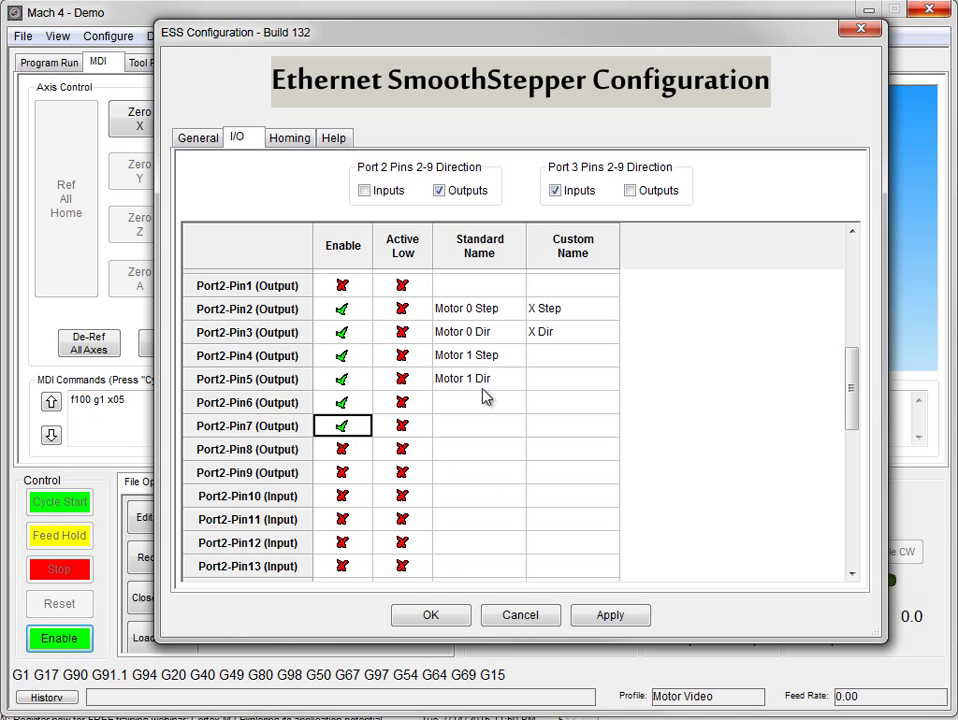
click(478, 402)
click(512, 402)
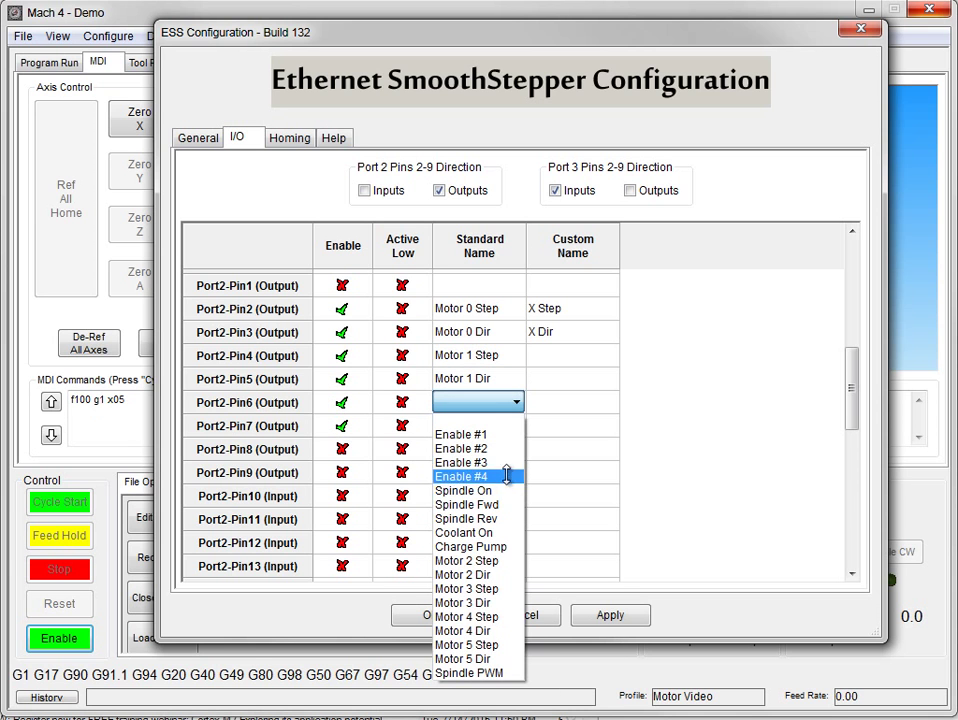
click(483, 561)
click(472, 428)
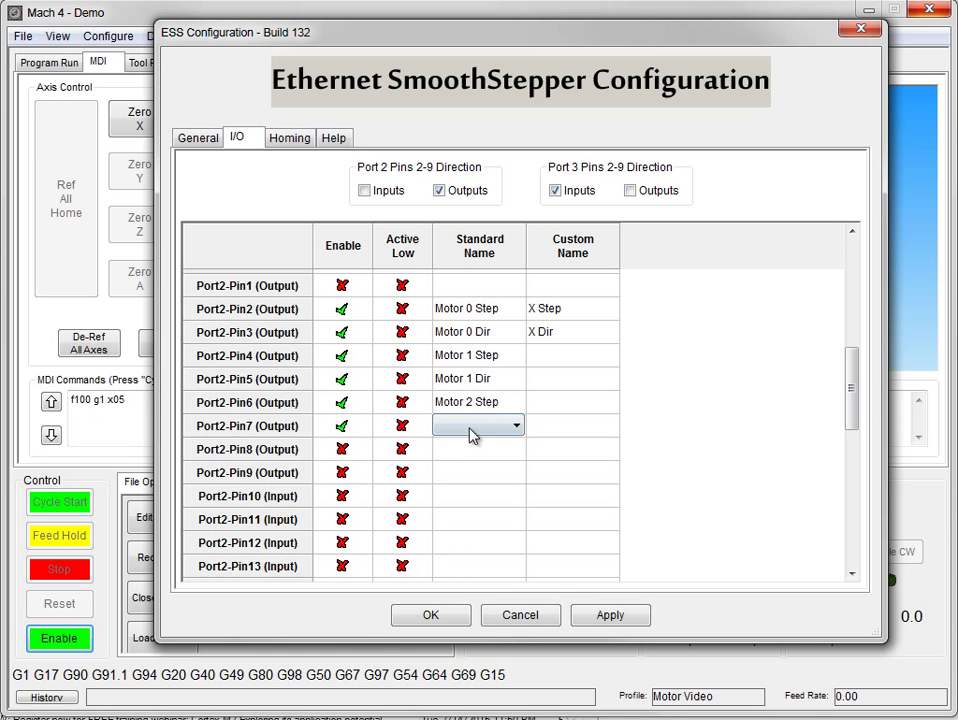
click(478, 427)
click(505, 585)
Step: Enable output pins Port2-Pin8 and Port2-Pin9 and assign them Motor 3 Step and Motor 3 Dir
click(291, 455)
click(342, 450)
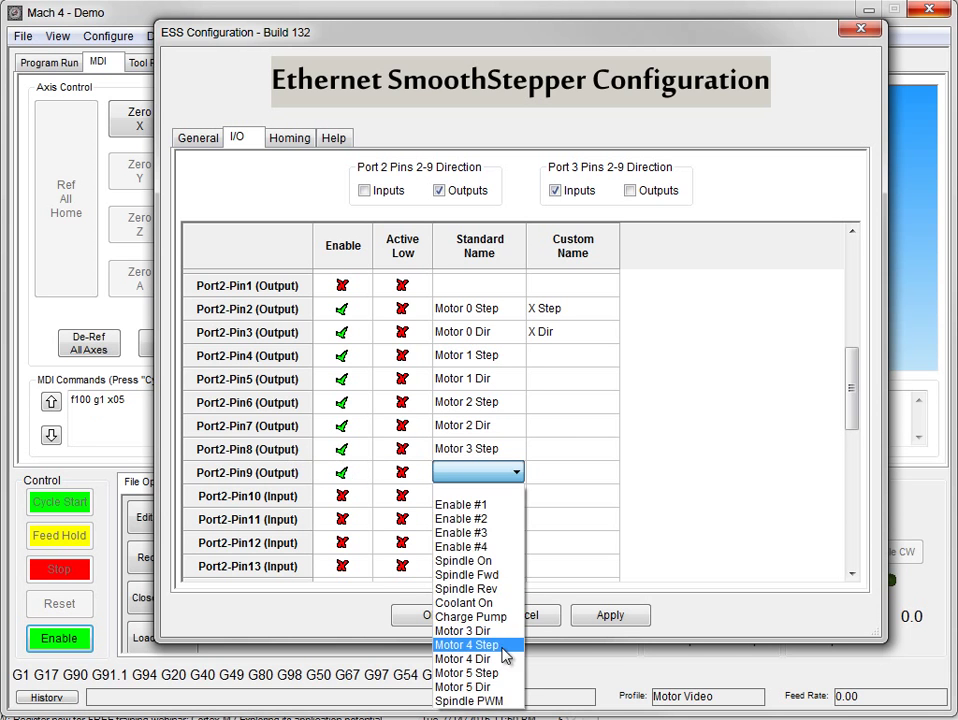
click(495, 631)
Step: Give Port2 pins 4 to 9 the custom names Y Step, Y Dir, Z Step, Z Dir, A Step and A Dir, and apply the configuration
click(556, 358)
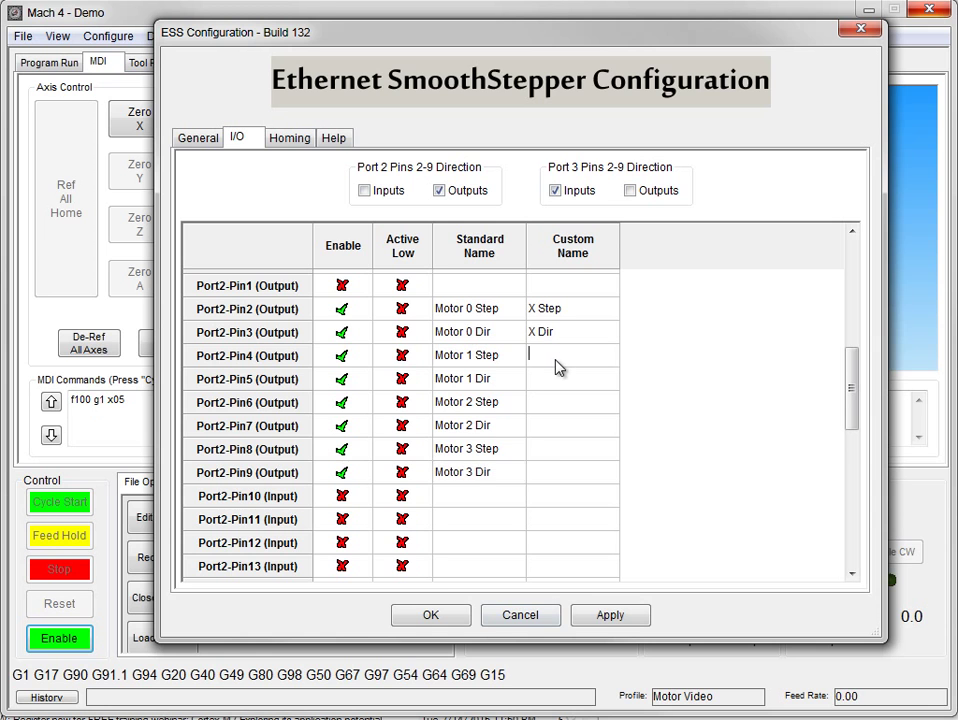
text(Y)
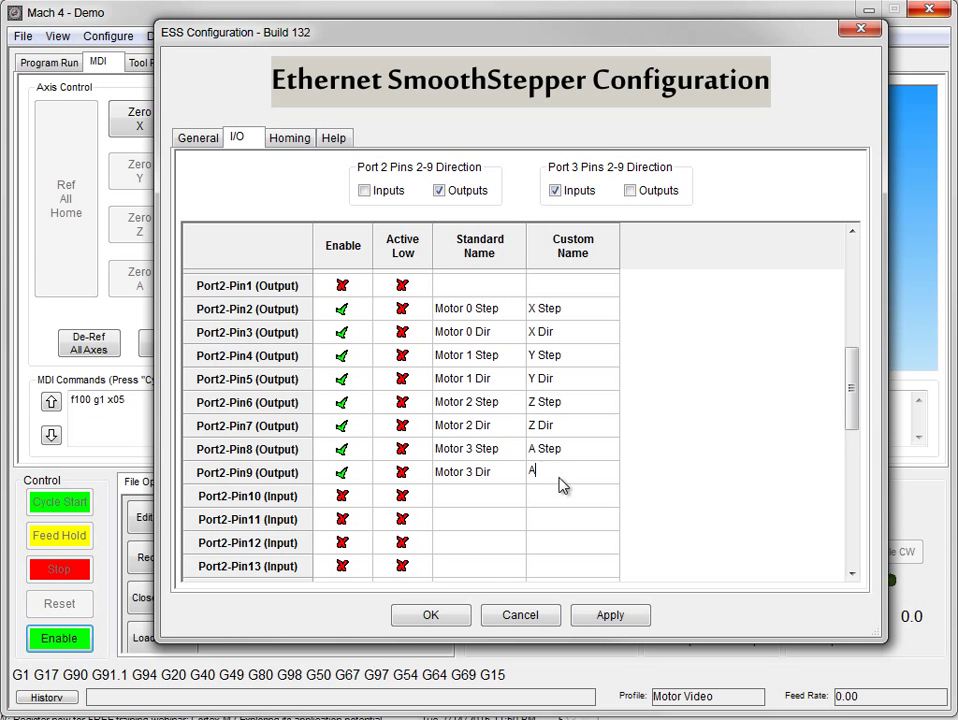
text(Dir)
click(602, 616)
click(452, 628)
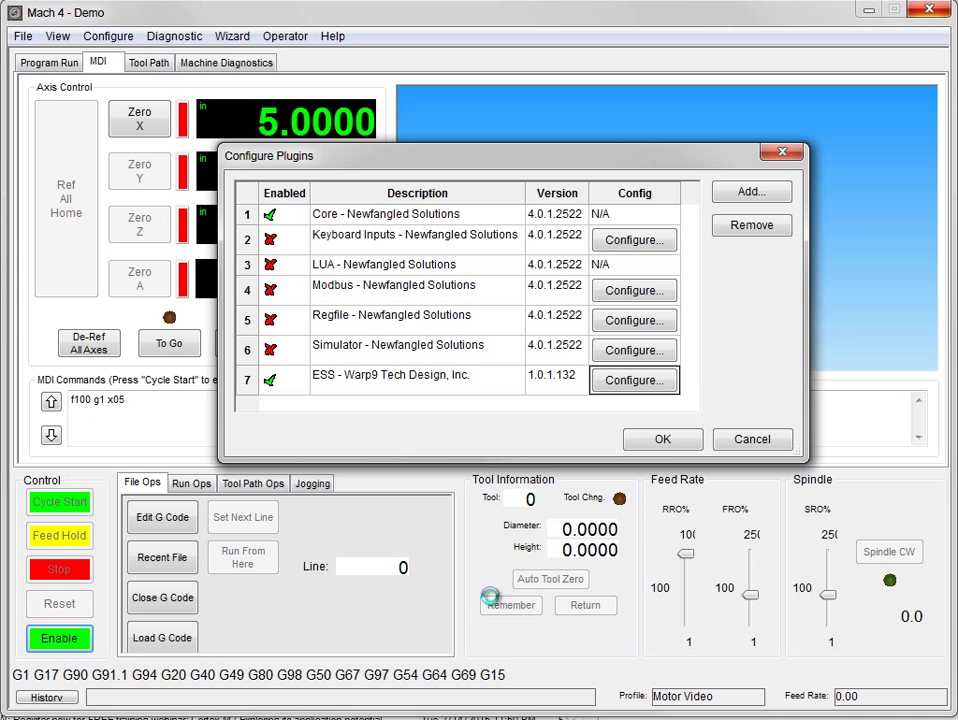
click(665, 438)
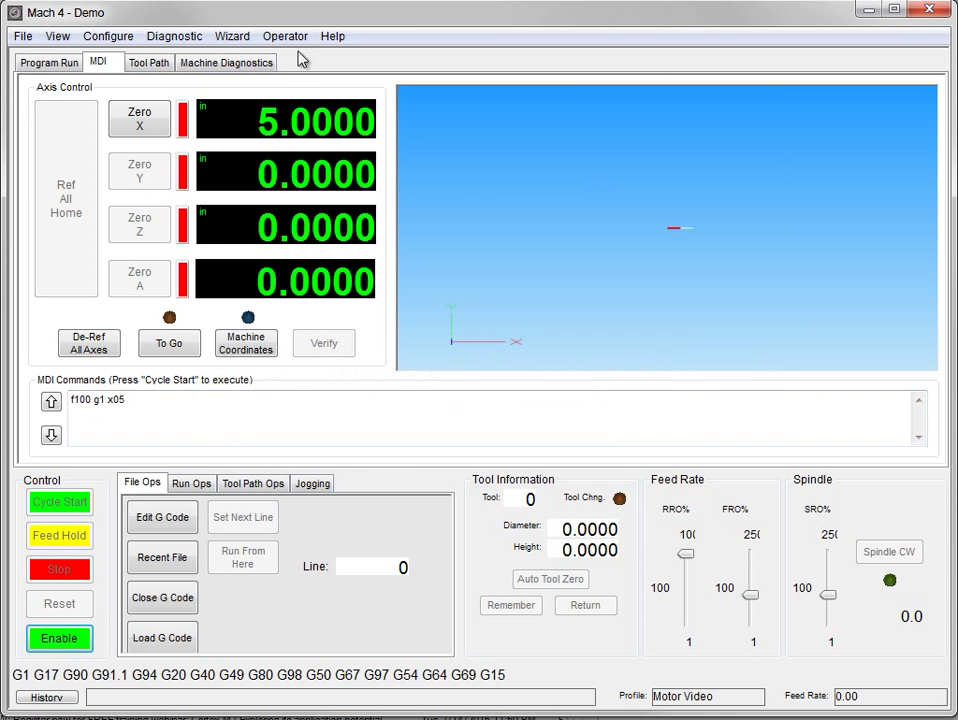
Step: Enable the Y (1) and Z (2) axes in the Mach configuration's axis mapping
click(104, 37)
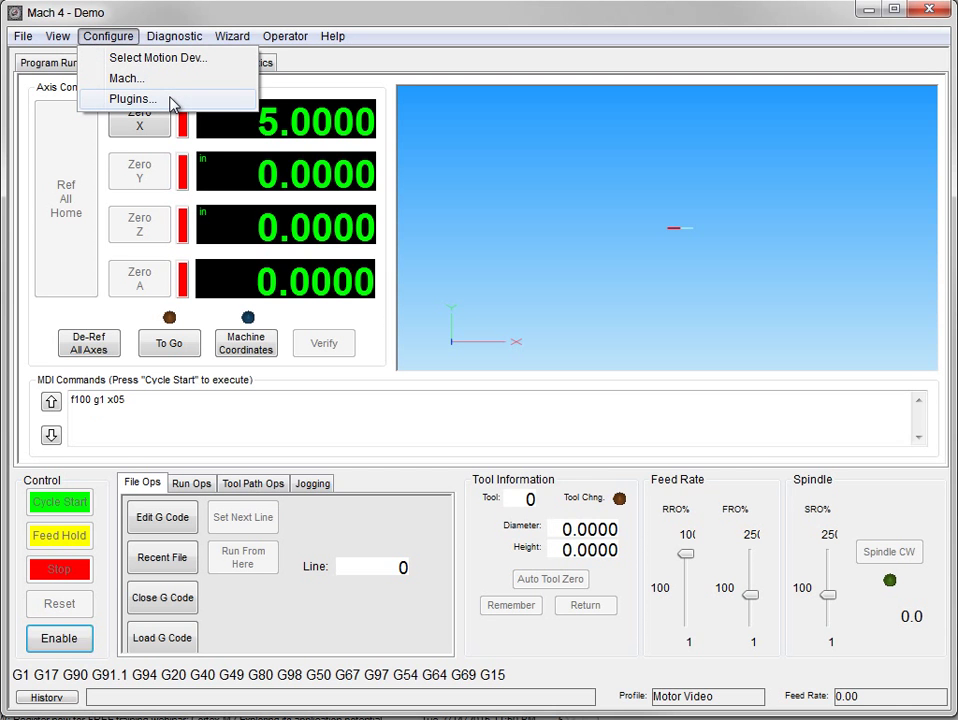
click(128, 77)
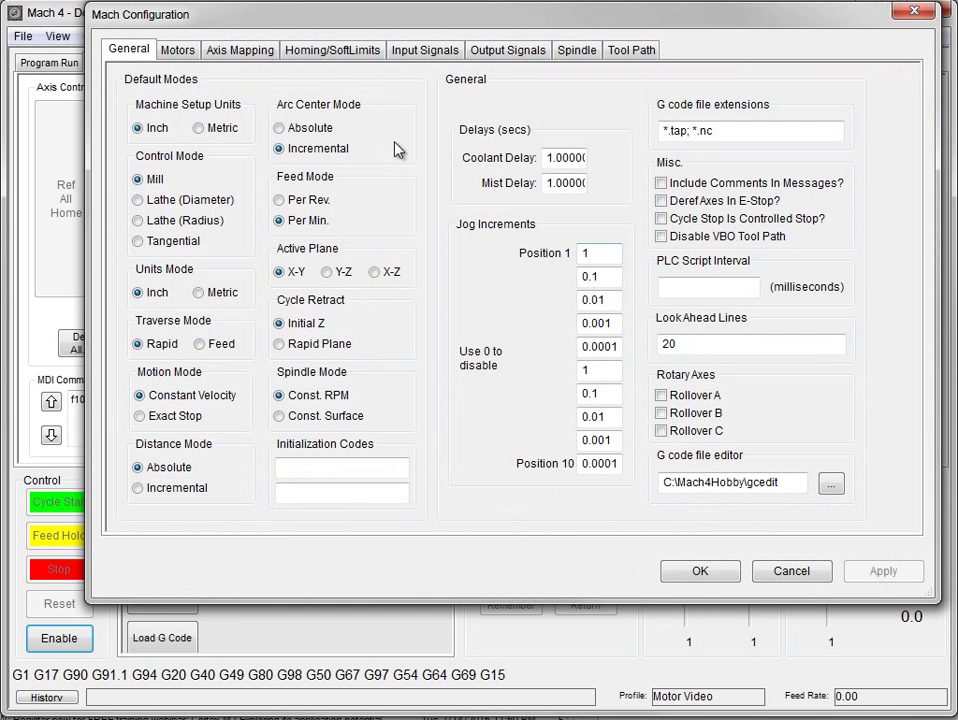
click(255, 52)
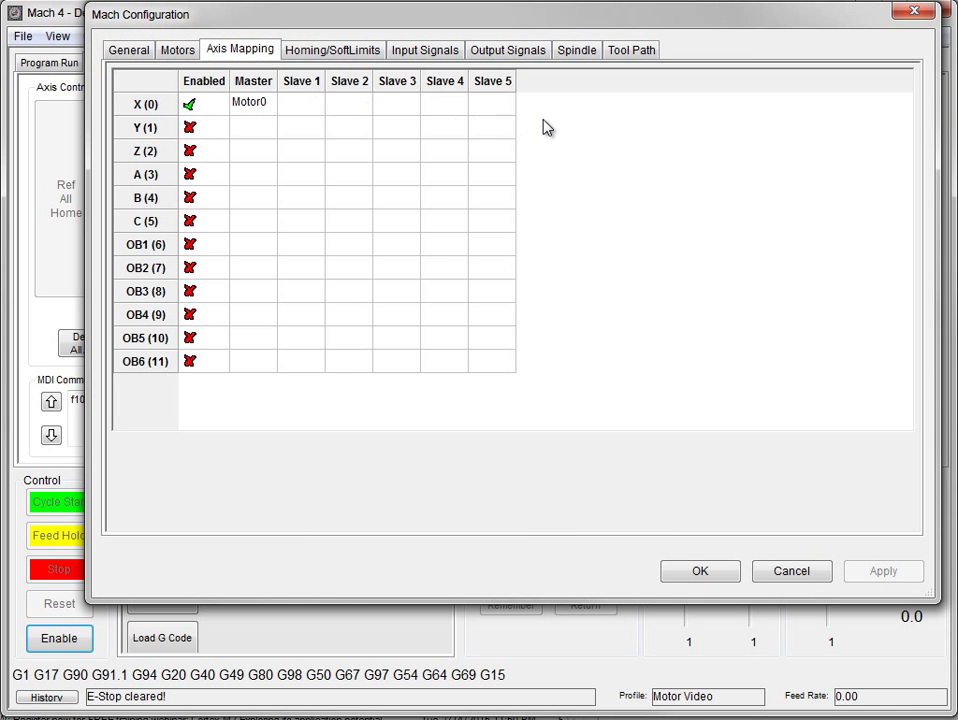
click(198, 128)
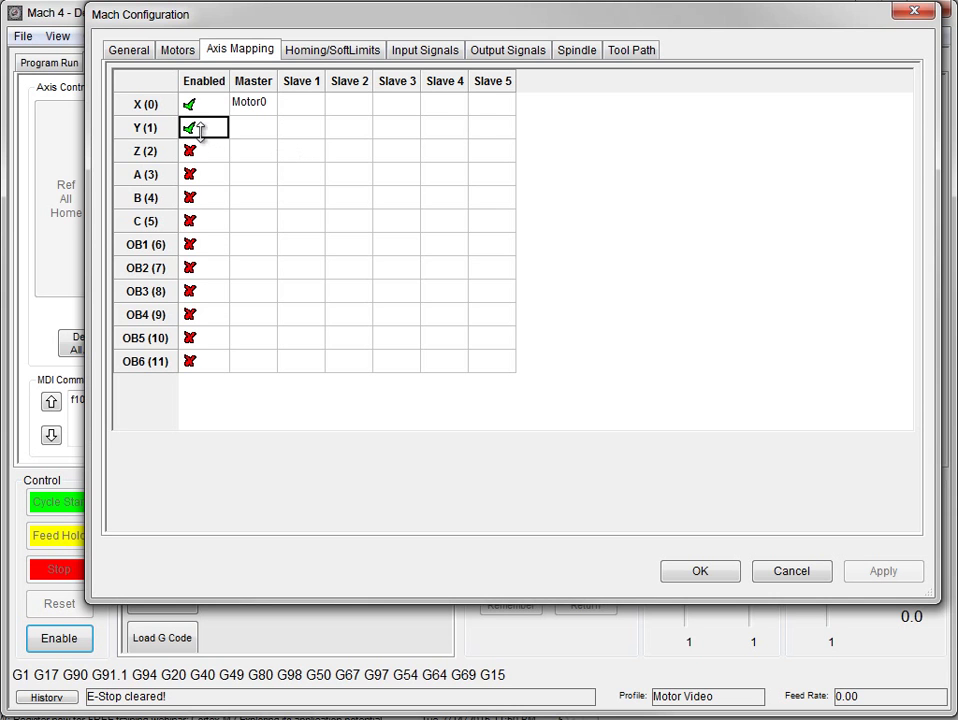
click(203, 152)
click(205, 155)
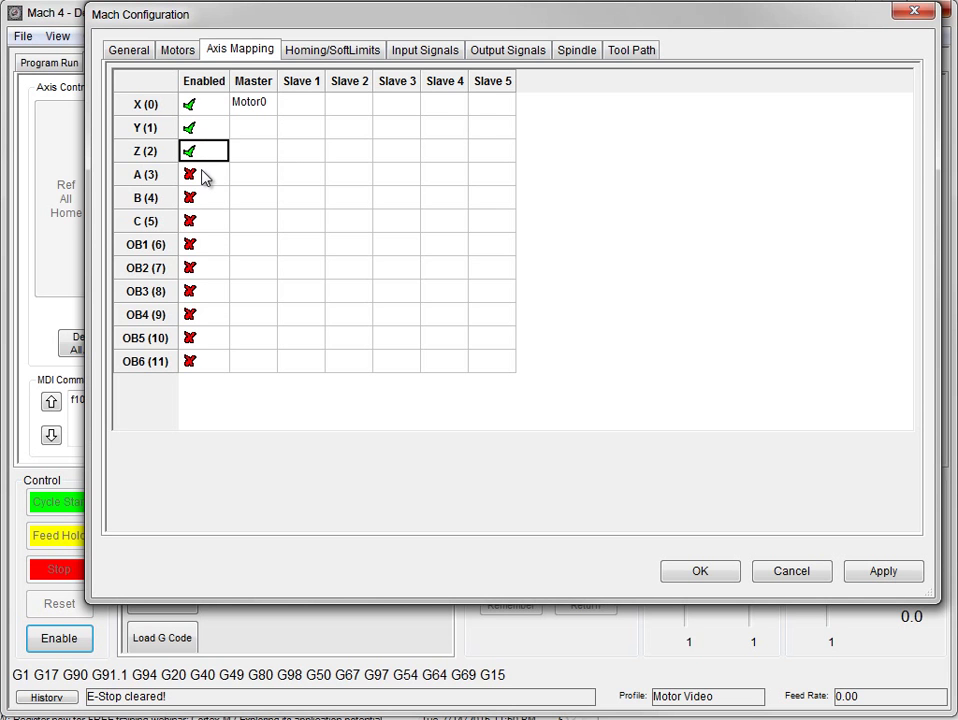
Step: Assign Motor1 as the master of the Y axis and Motor2 as the master of the Z axis
click(252, 130)
click(262, 130)
click(267, 128)
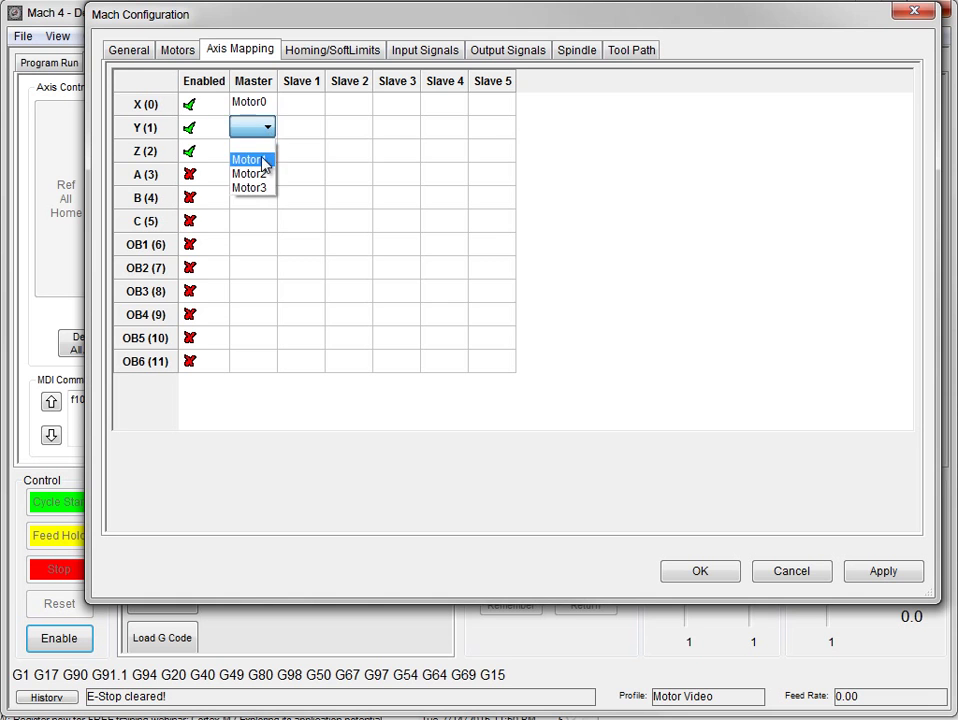
click(263, 161)
click(259, 152)
click(262, 152)
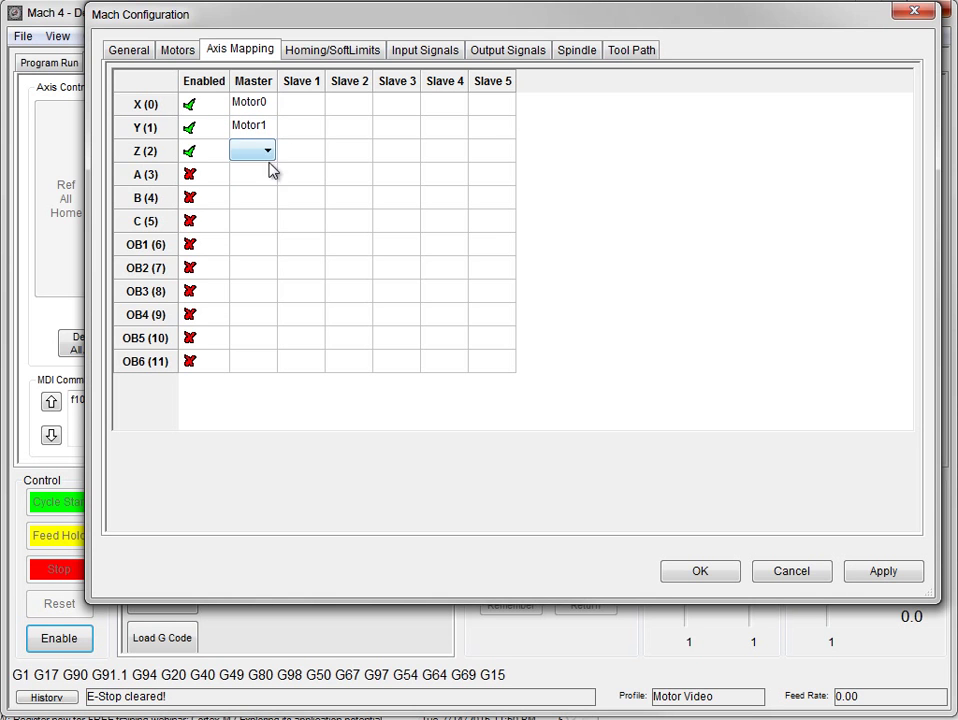
click(267, 151)
click(266, 184)
Step: Assign Motor3 as Slave 1 of the X axis and widen the Slave 1 column to show the full name
click(308, 104)
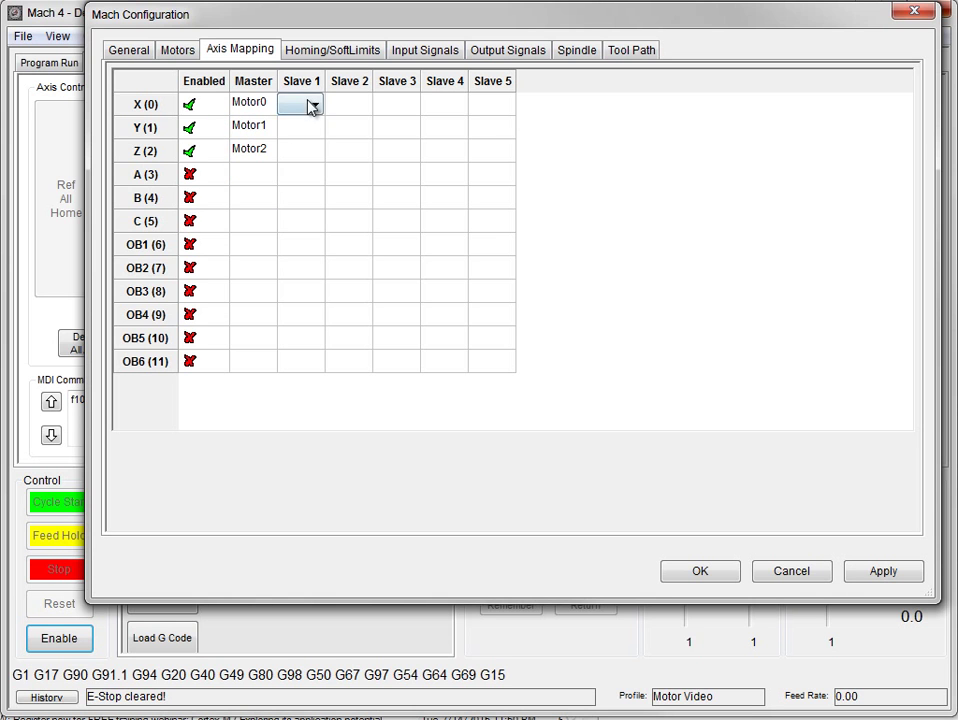
click(312, 104)
click(316, 105)
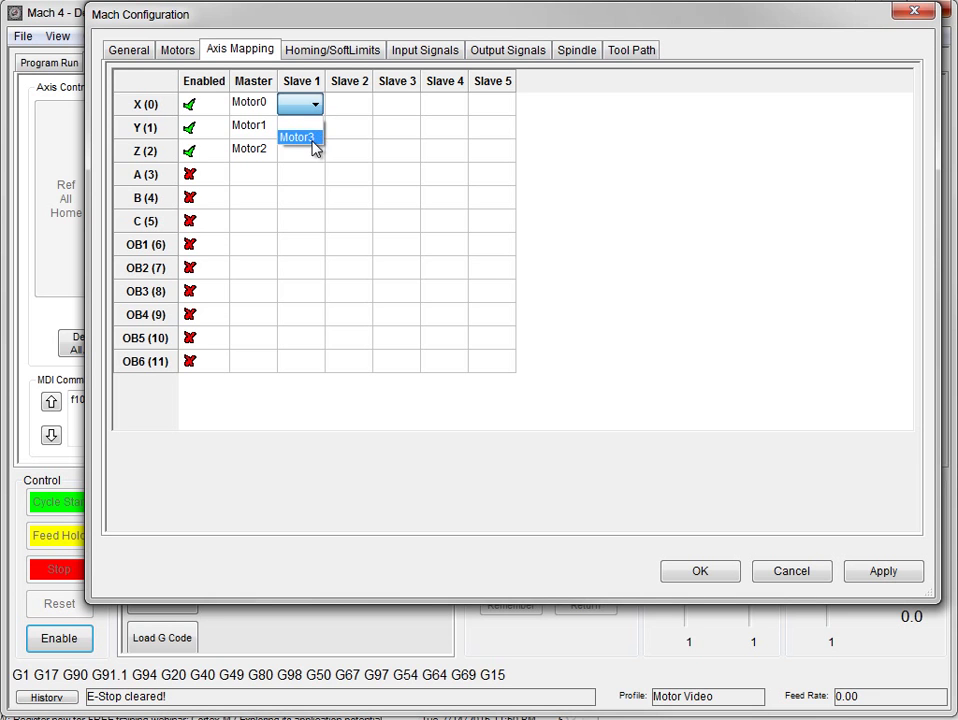
click(314, 137)
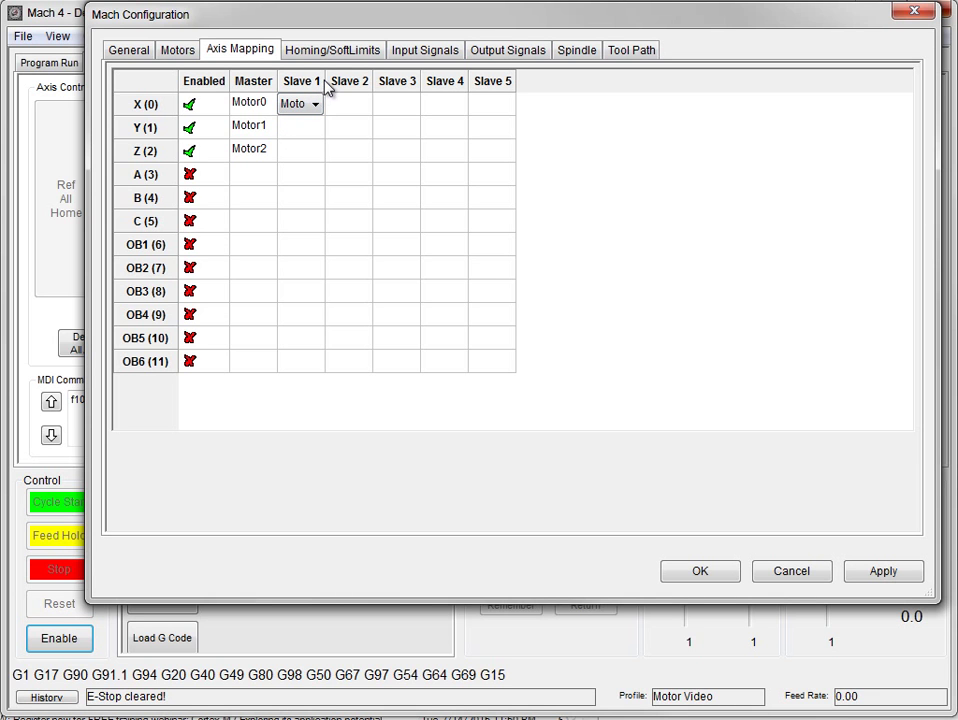
drag(323, 82, 354, 82)
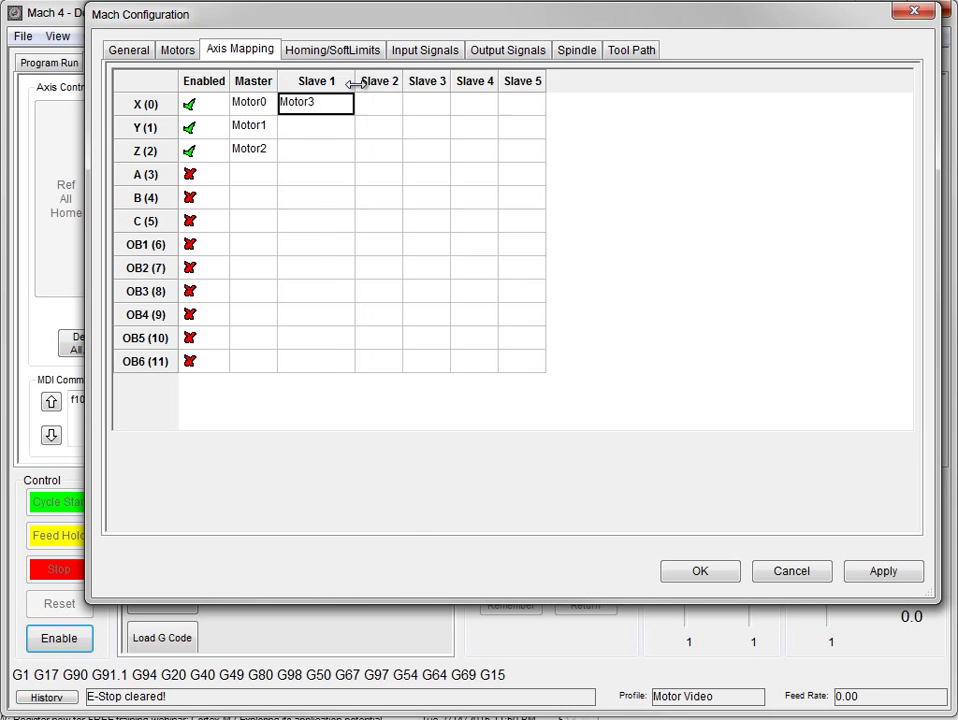
Step: Review the tuning curves of the four motors and set Motor1's velocity to 300 units per minute
click(180, 54)
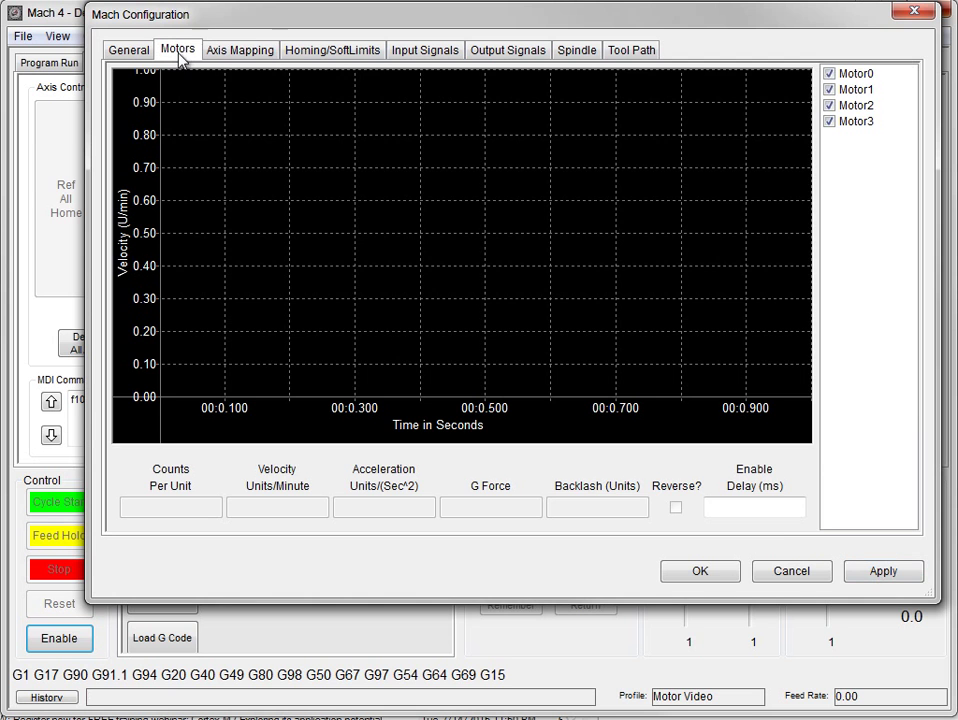
click(864, 121)
click(865, 108)
click(865, 92)
click(864, 77)
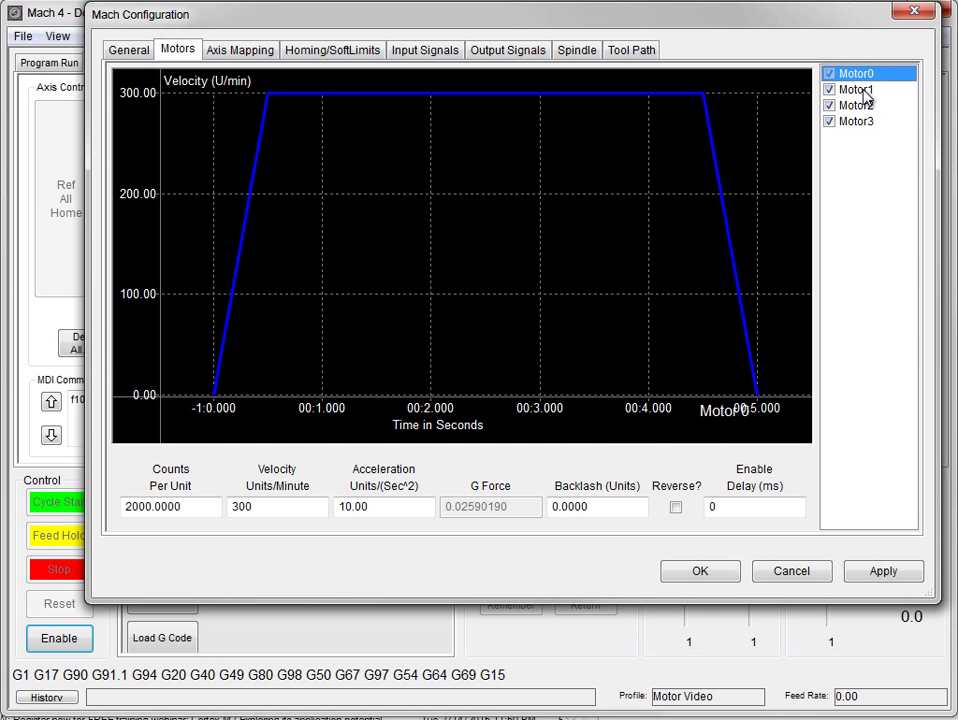
click(864, 92)
drag(242, 506, 210, 506)
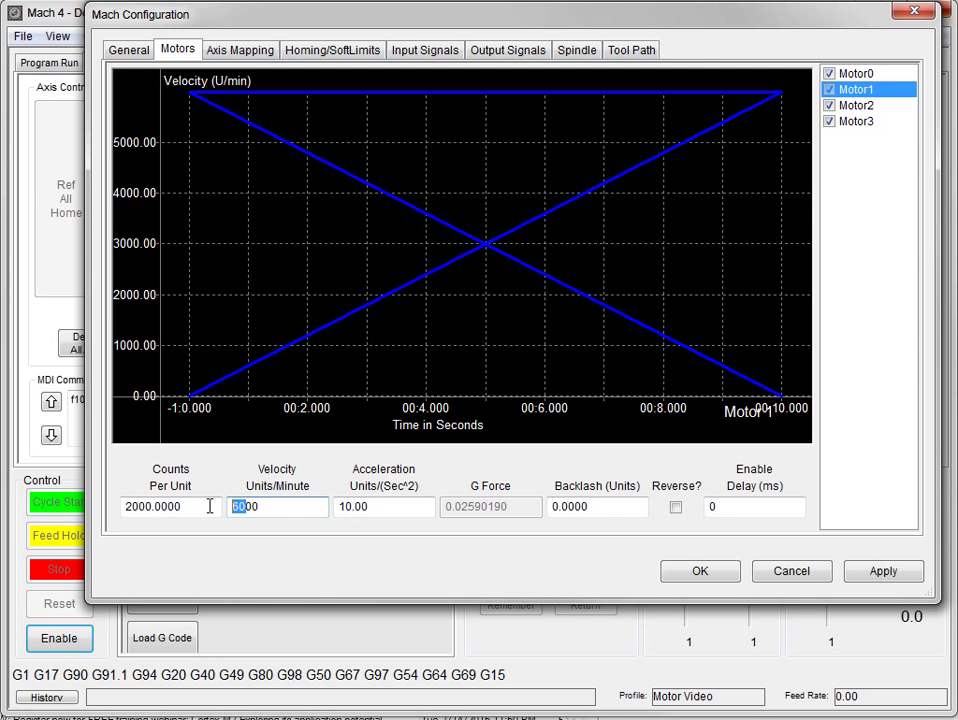
text(3)
Step: Set Motor2's velocity to 300 units per minute
click(855, 105)
drag(249, 506, 222, 506)
text(3)
click(389, 508)
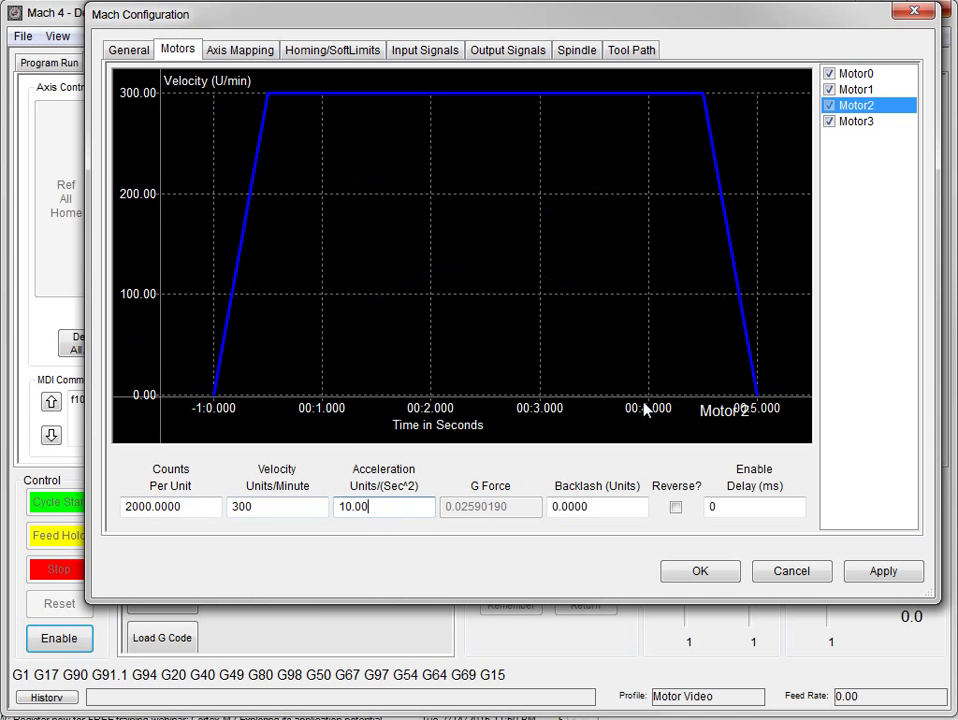
Step: Set Motor3's velocity to 300 units per minute, check the tuning curves of all four motors, and accept the configuration
click(864, 124)
drag(246, 506, 222, 508)
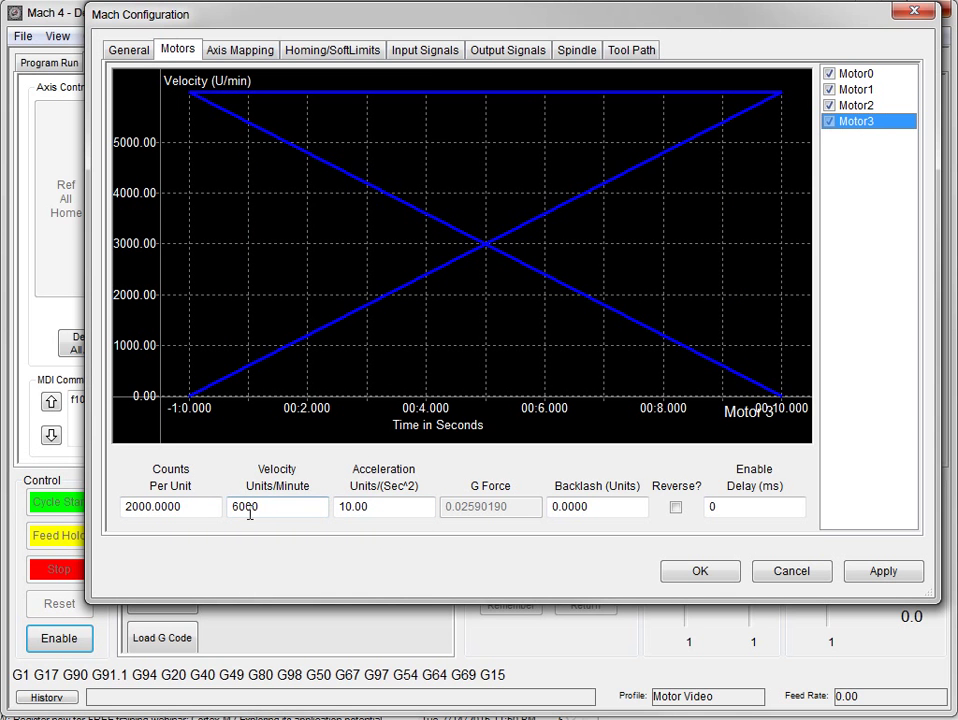
click(858, 106)
click(866, 87)
click(865, 75)
click(864, 90)
click(864, 105)
click(864, 121)
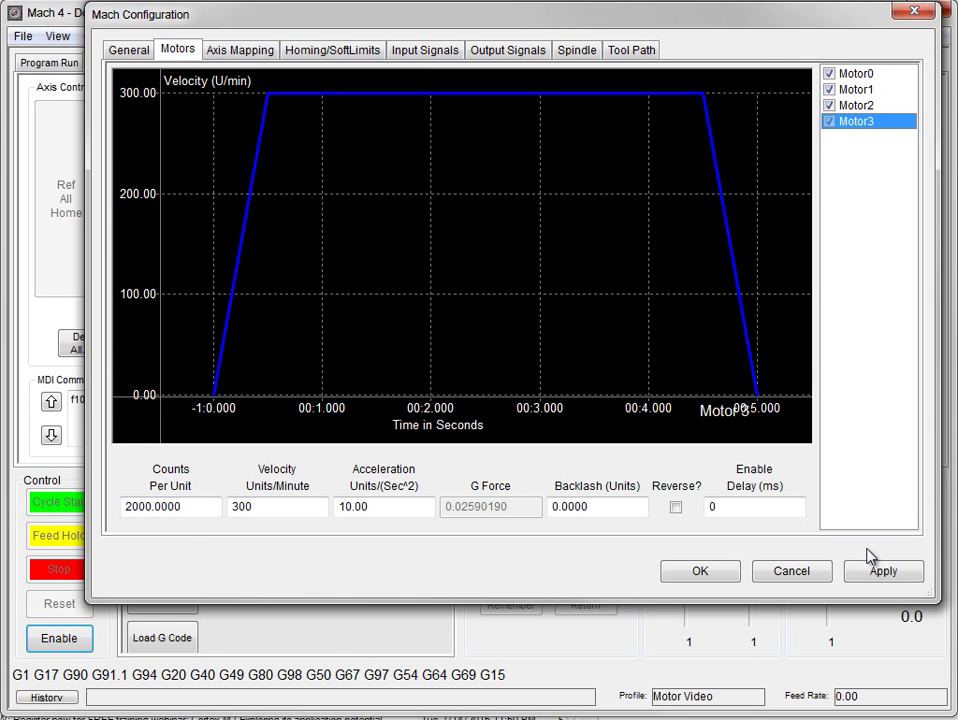
click(700, 572)
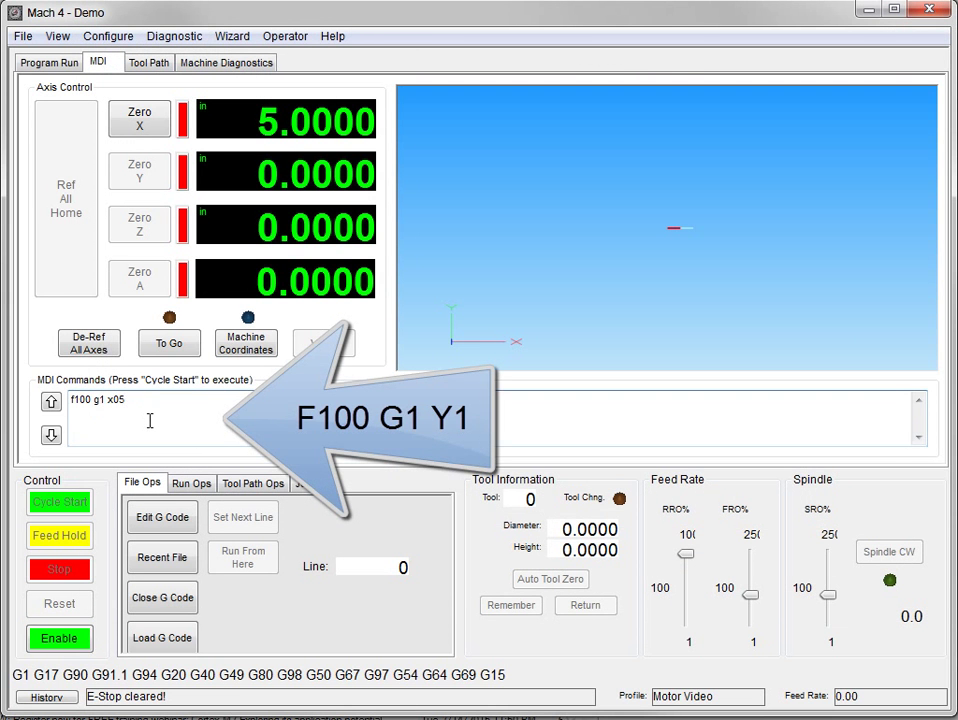
Step: Change the MDI command to f100 g1 y1, enable the machine and run the Y axis move
key(Left)
key(Left)
key(BackSpace)
key(Delete)
key(Delete)
text(y1)
click(57, 640)
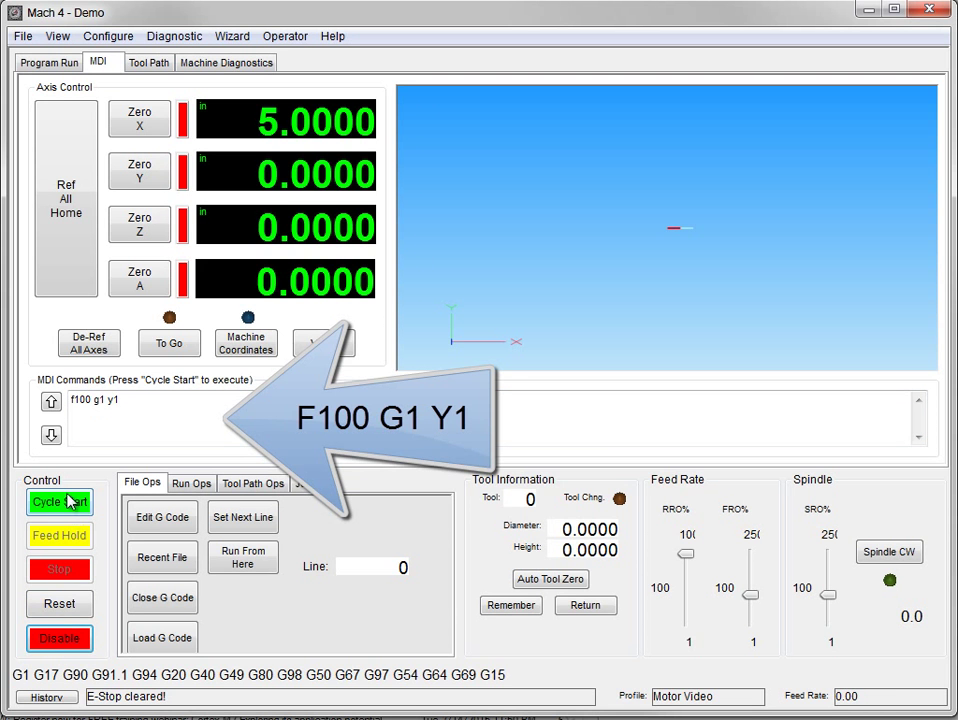
click(68, 505)
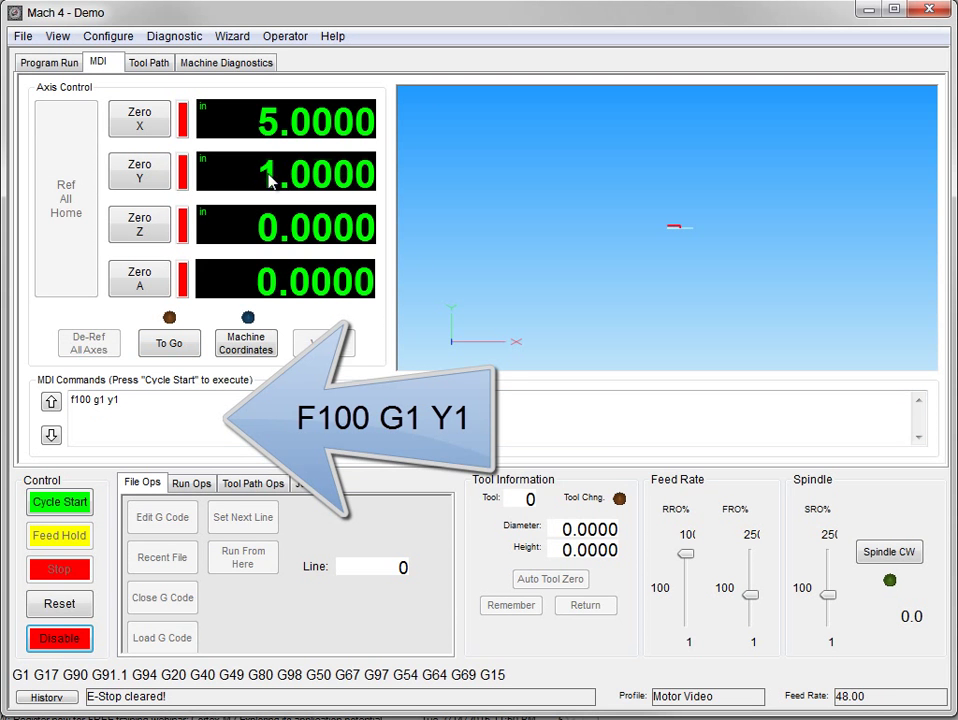
Step: Run the MDI command f100 g1 z1 to test the Z axis and f100 g1 x1 to test the X axis
click(134, 410)
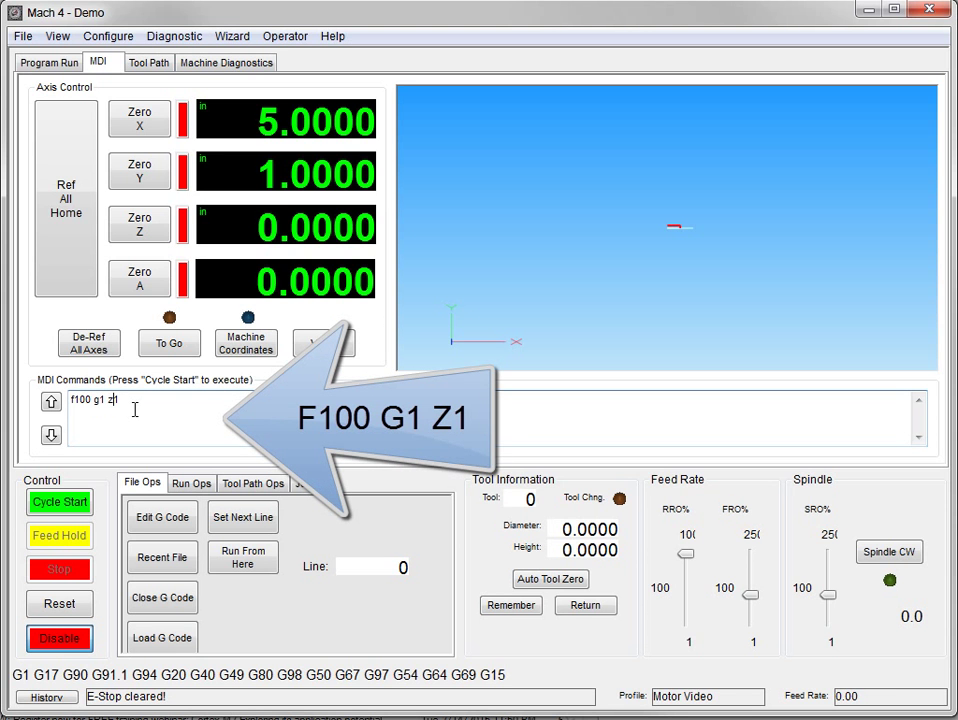
click(62, 502)
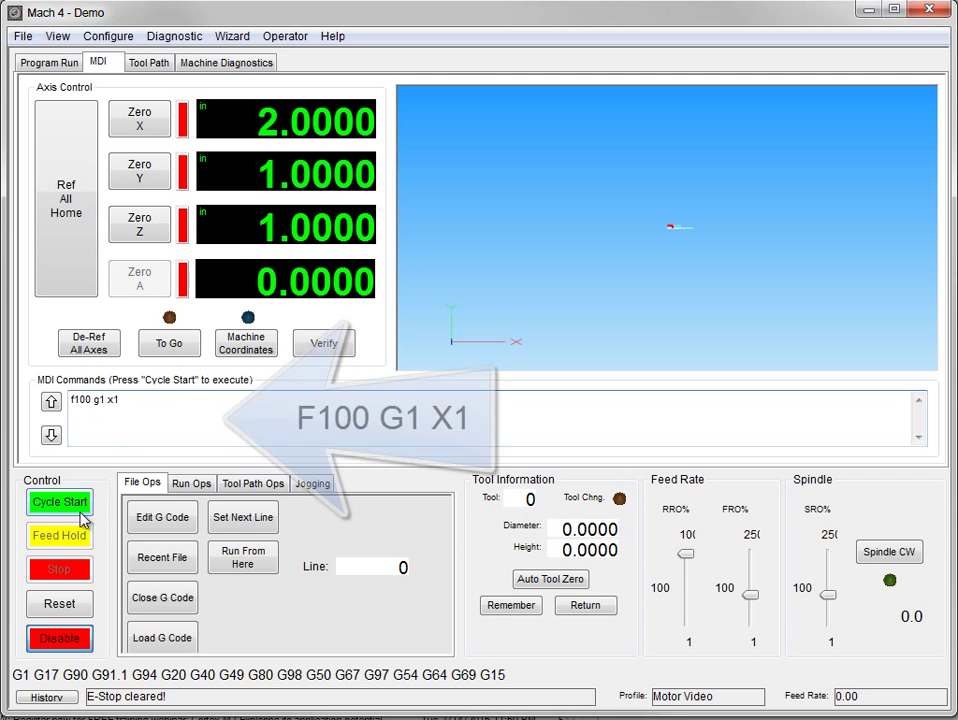
click(78, 511)
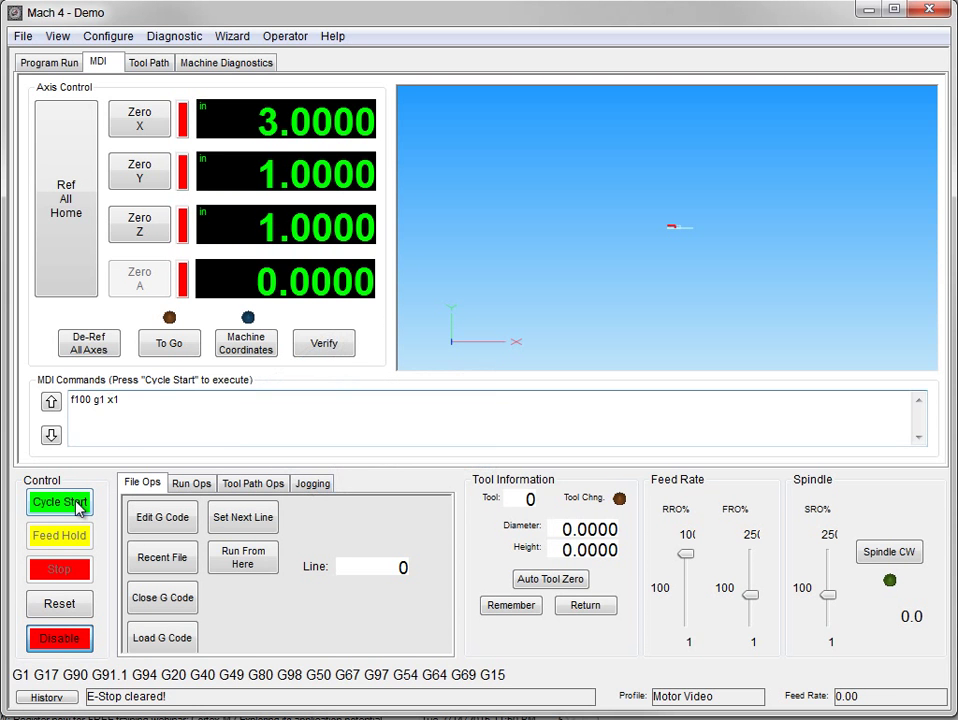
click(79, 506)
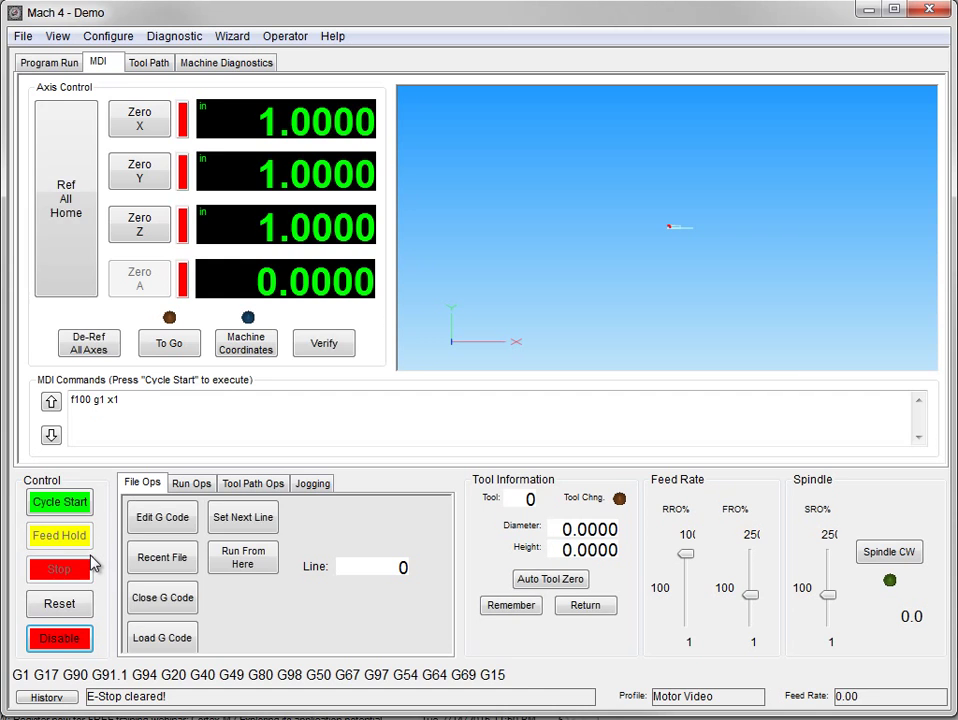